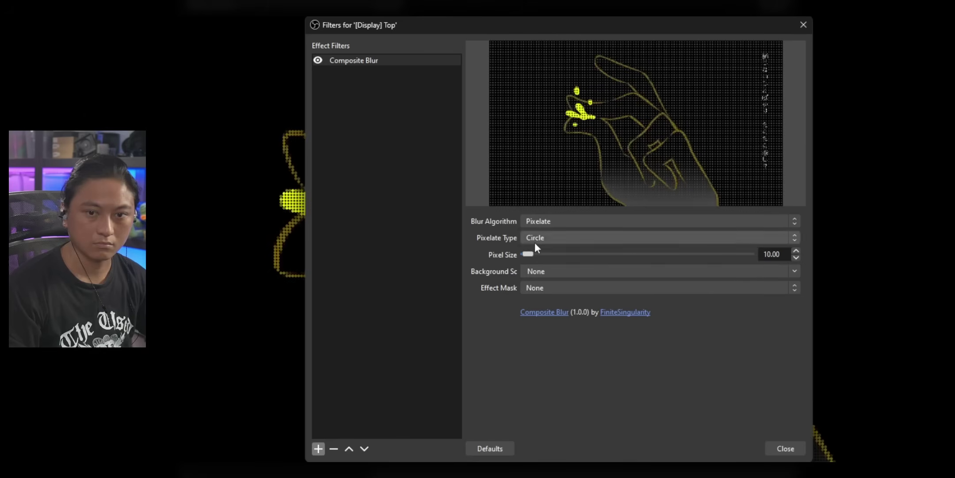
Switch the Top display's Composite Blur to Triangle Pixelate and push the slider to its maximum
mouse_move(535, 251)
mouse_down()
mouse_move(577, 253)
mouse_move(534, 254)
mouse_up()
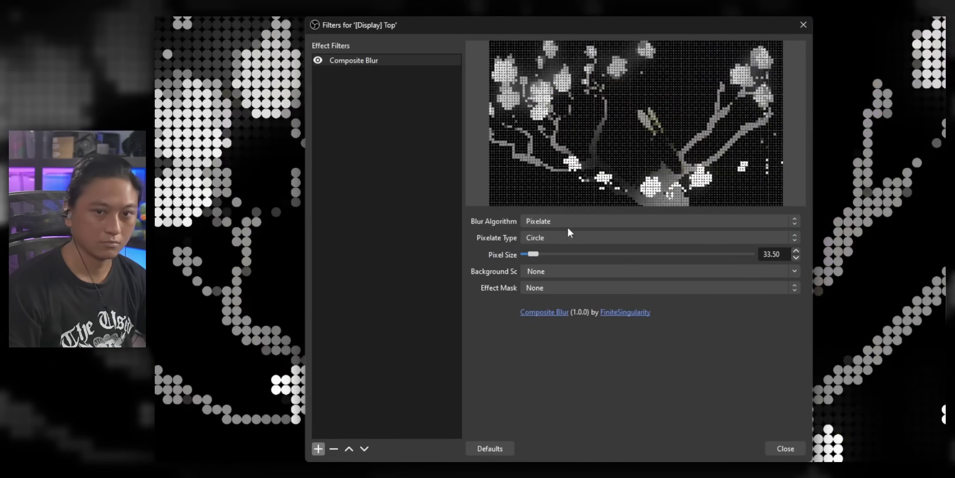
click(568, 222)
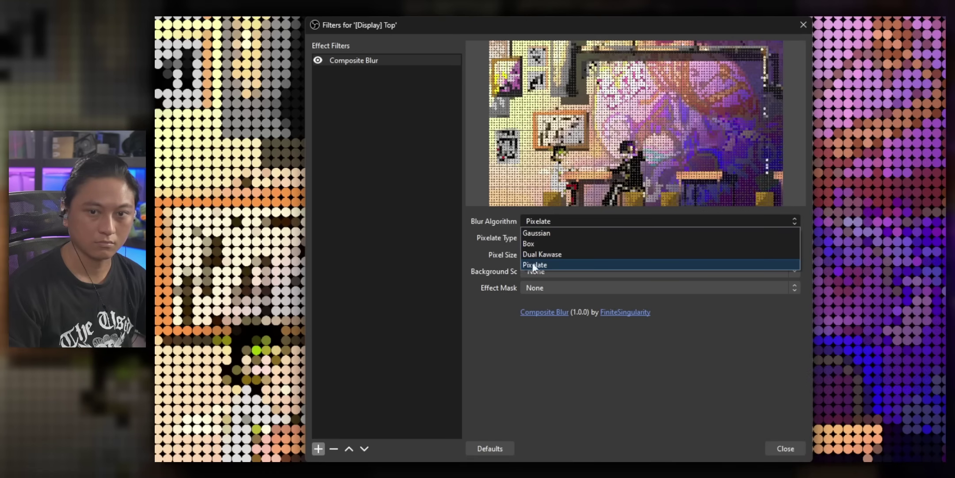
click(534, 265)
click(659, 238)
click(543, 283)
drag(534, 254, 548, 255)
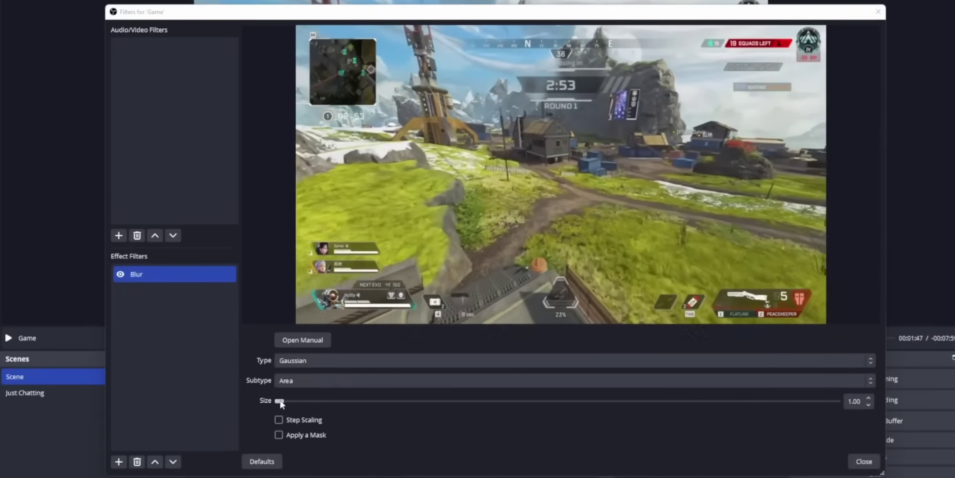
drag(281, 401, 836, 400)
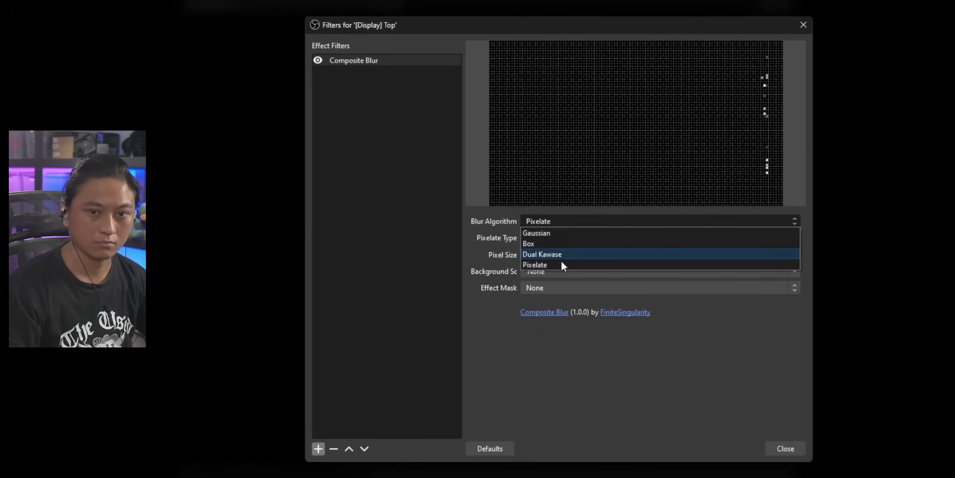
Reselect Pixelate with Triangle pixels and enlarge the pixel size to about 204
click(561, 265)
click(558, 238)
click(544, 264)
drag(534, 253, 556, 254)
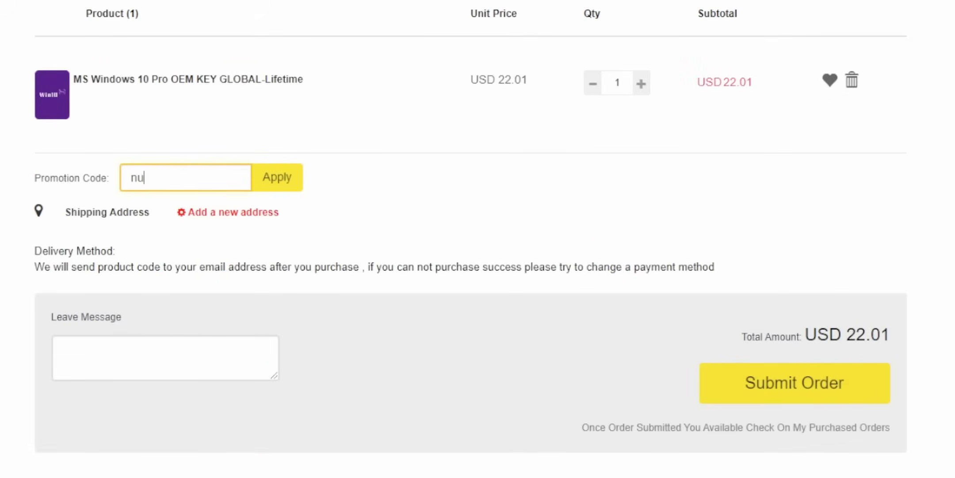
Apply the promotion code, pick PayPal as payment, and start entering a new product key
click(268, 178)
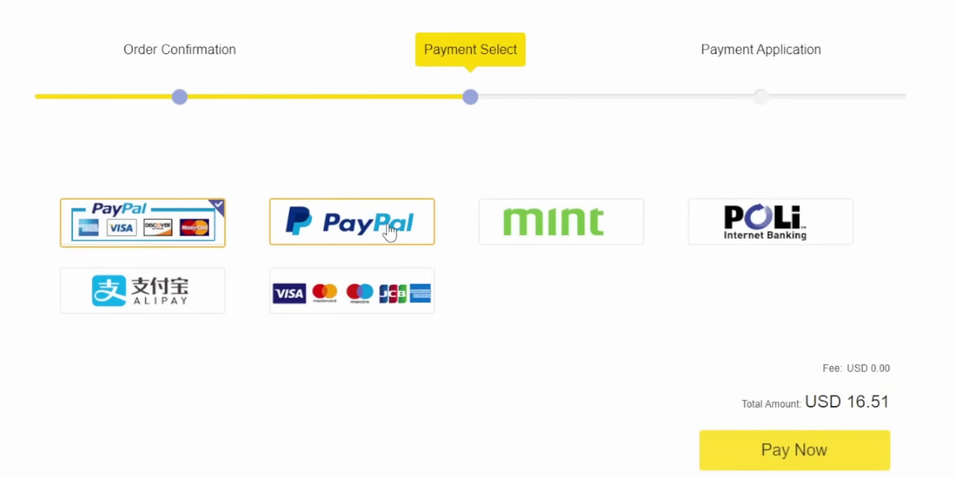
click(388, 225)
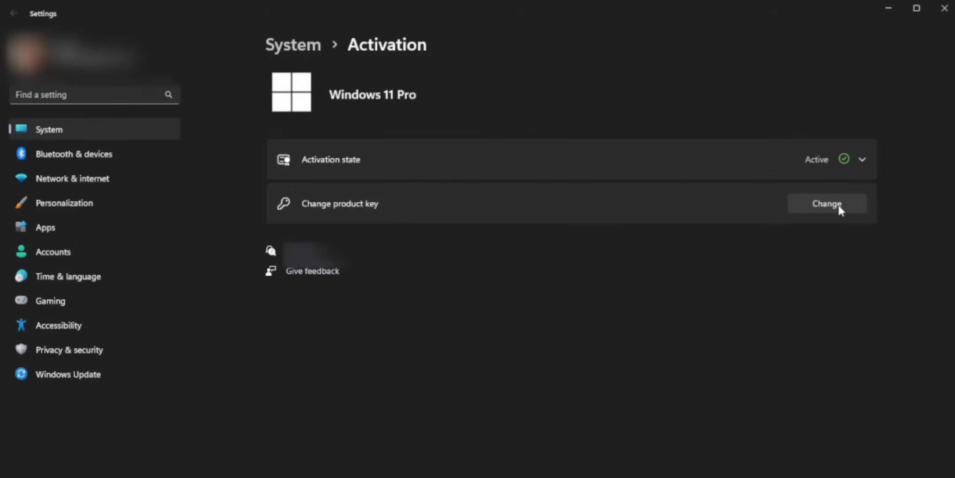
click(837, 204)
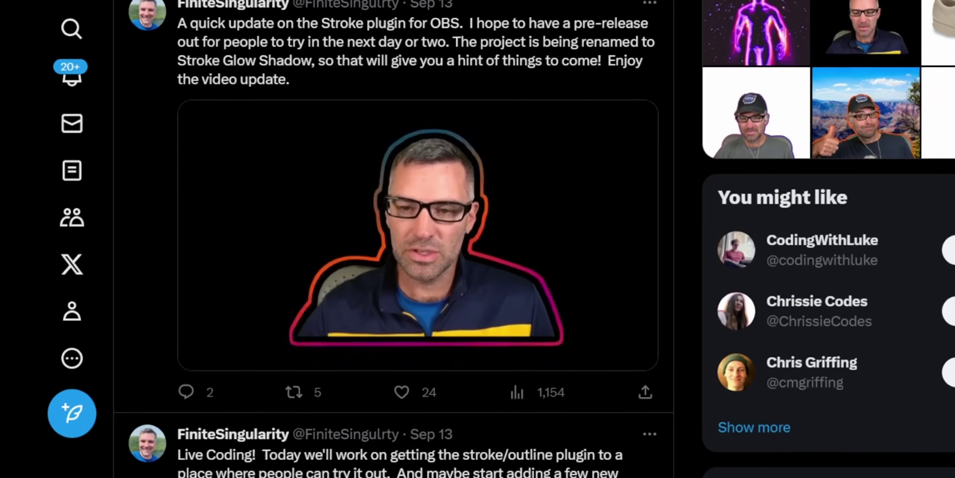
Follow the Stroke plugin developer from the tweet author's profile card
mouse_move(220, 15)
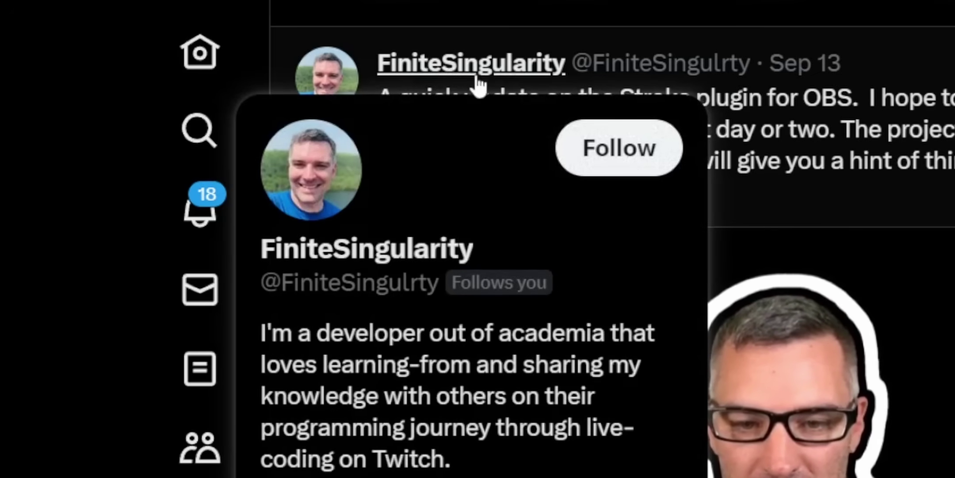
click(584, 172)
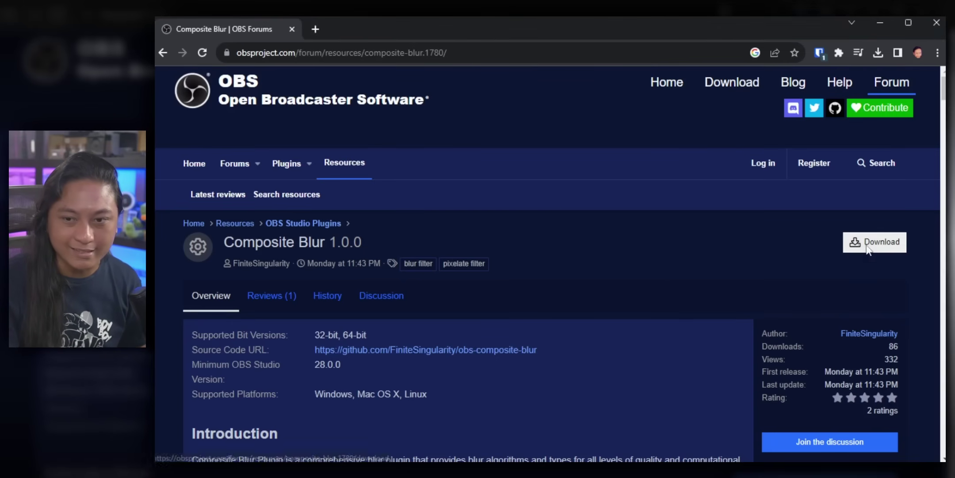
Bring up the download file choices for Composite Blur 1.0.0
click(875, 242)
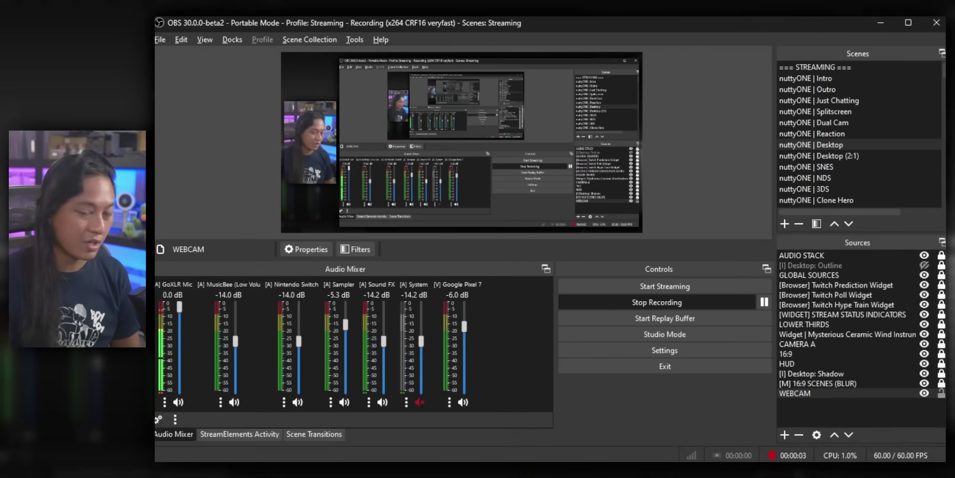
Add a Blur filter to the WEBCAM source, keeping the default name
right_click(788, 393)
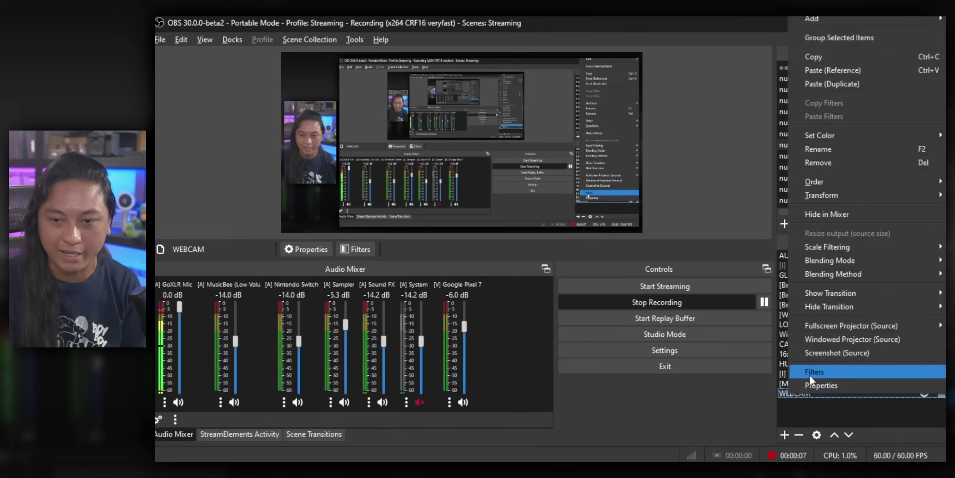
click(812, 374)
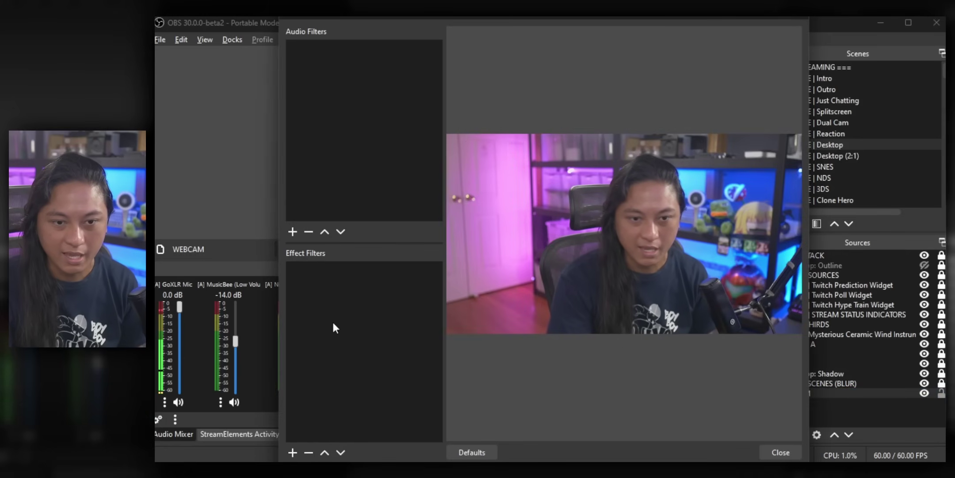
click(292, 453)
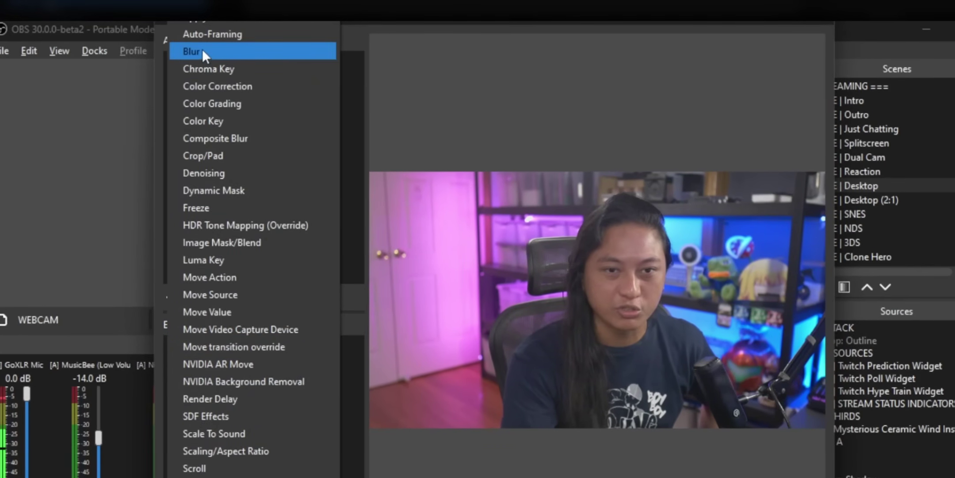
click(202, 51)
click(452, 326)
Set the blur type to Gaussian and raise its size to 64
click(478, 318)
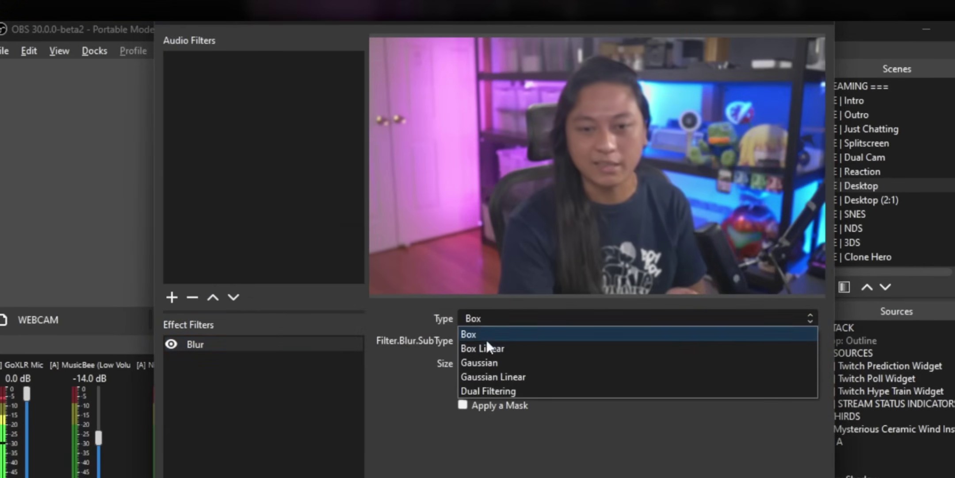
click(486, 360)
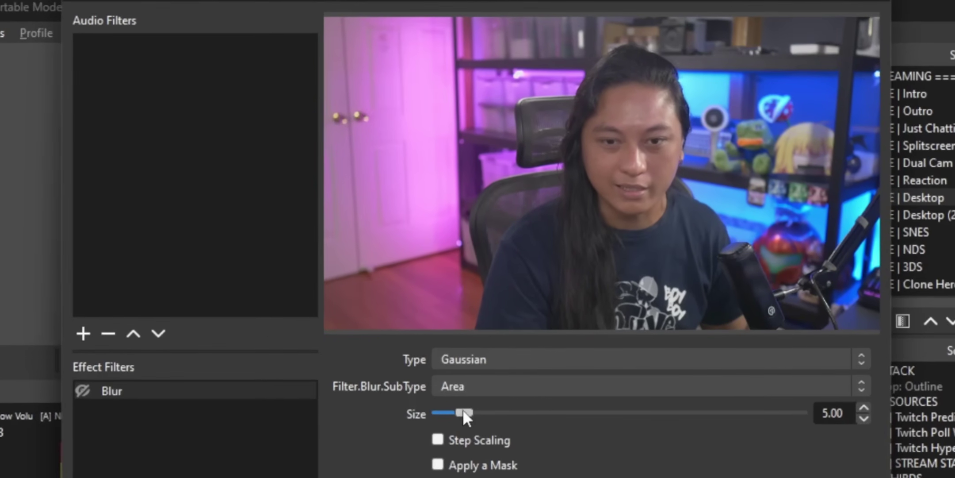
drag(463, 412, 703, 427)
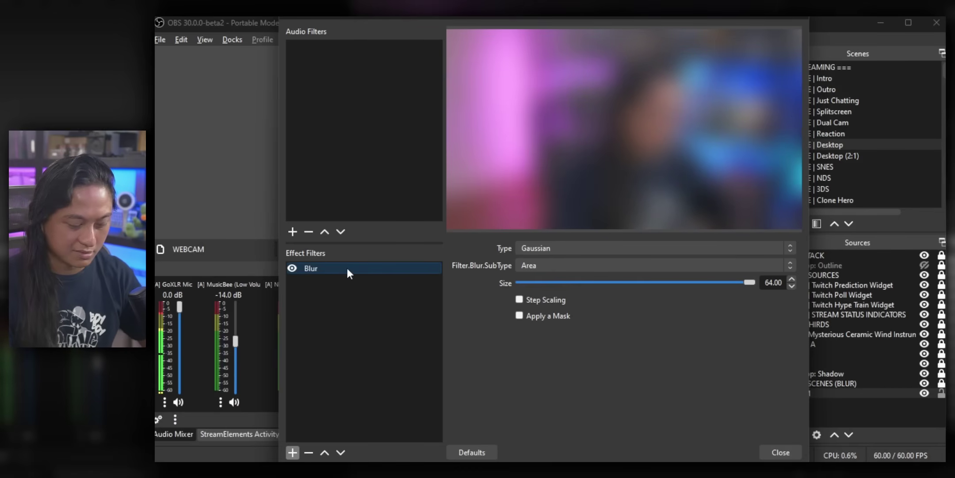
Delete the WEBCAM's Blur filter and add a Composite Blur filter instead
key(Delete)
key(Return)
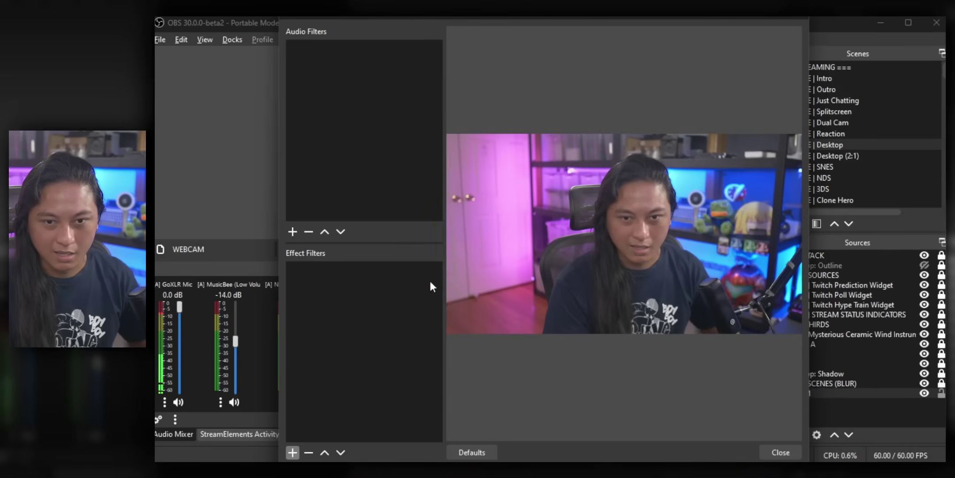
click(292, 452)
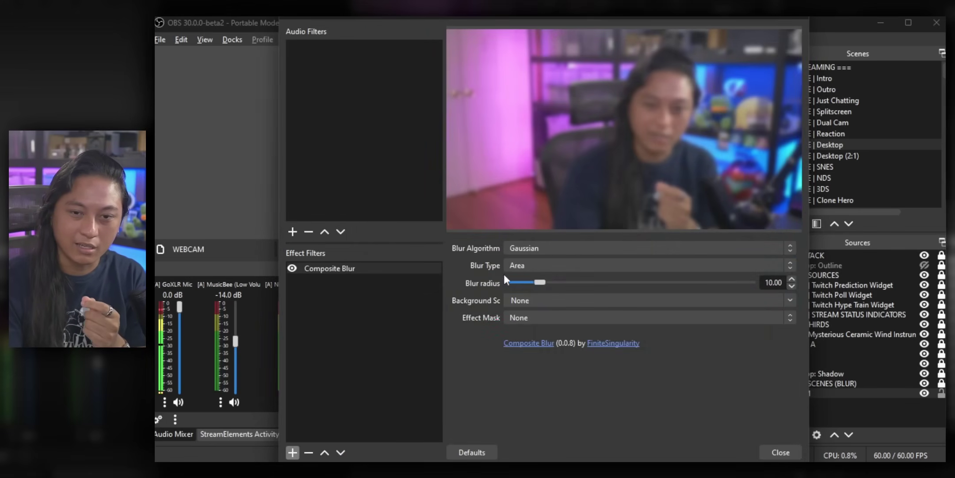
Keep Gaussian, raise the blur radius to 80, and check GPU usage in Task Manager
click(770, 249)
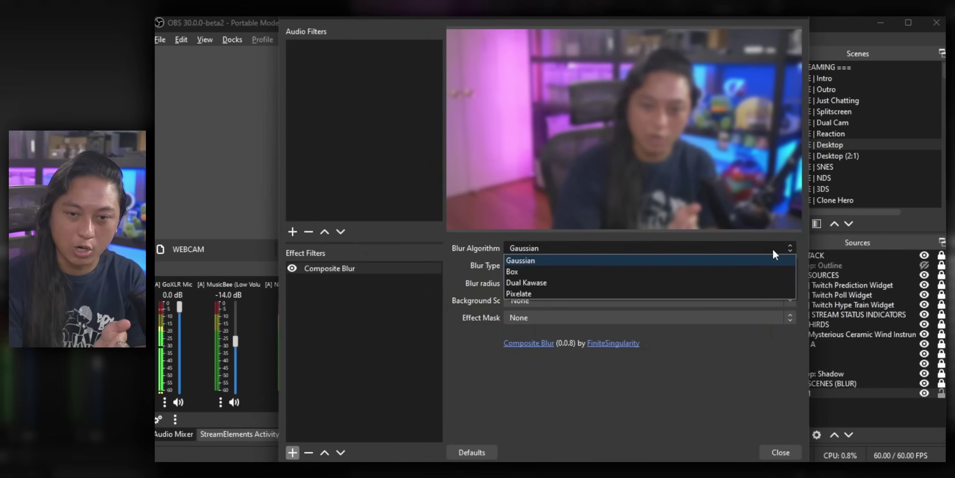
click(772, 249)
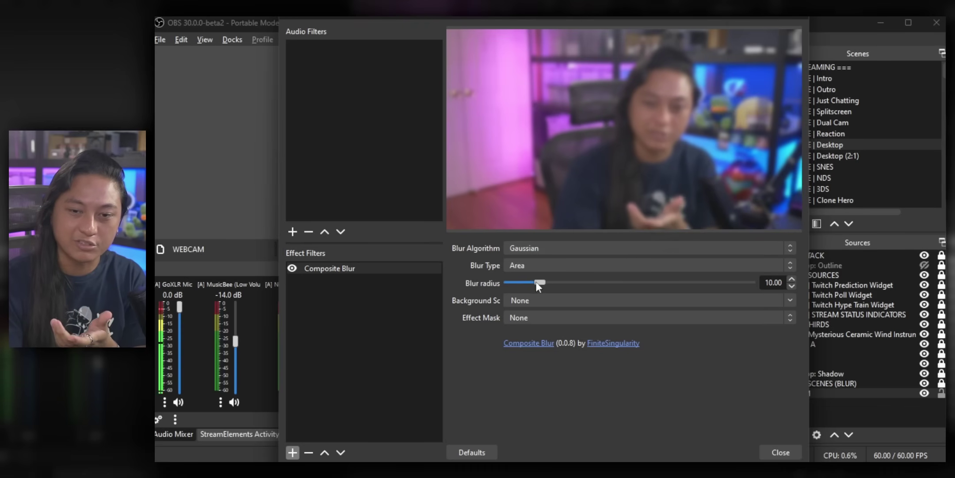
drag(543, 284, 799, 298)
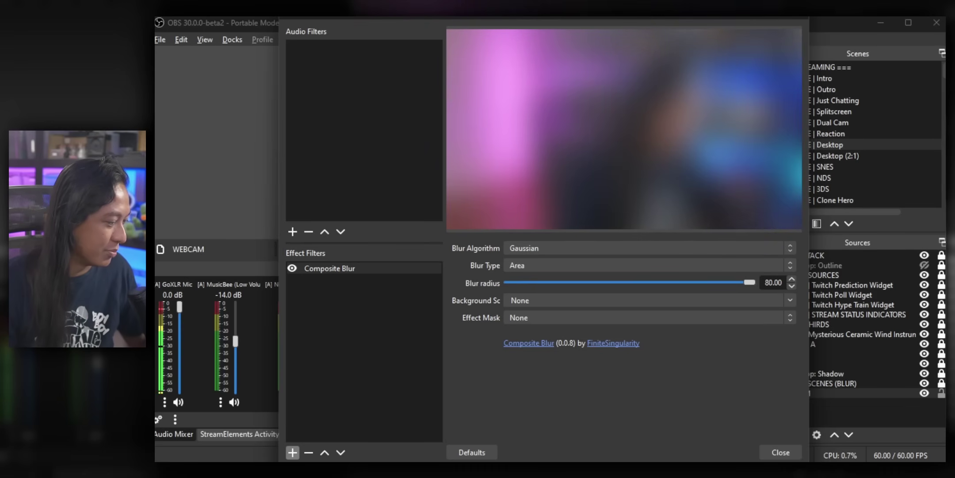
key(ctrl+shift+Escape)
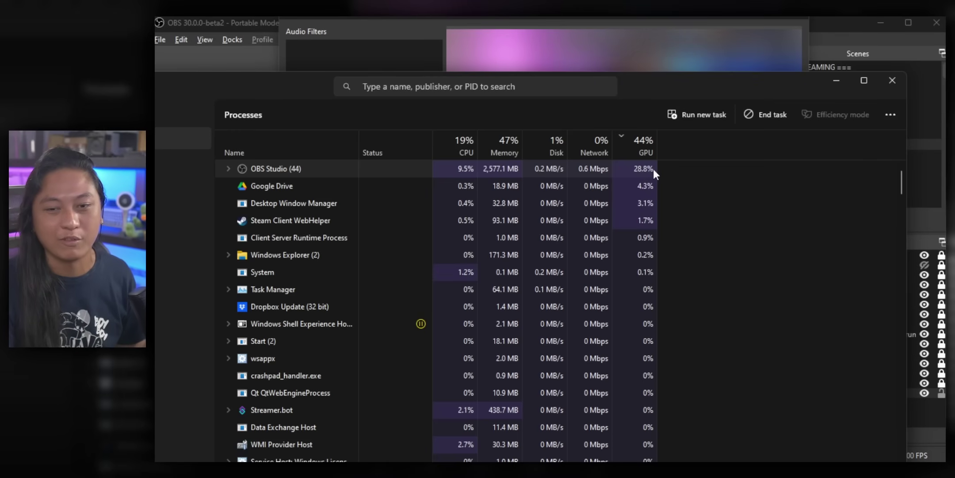
click(836, 81)
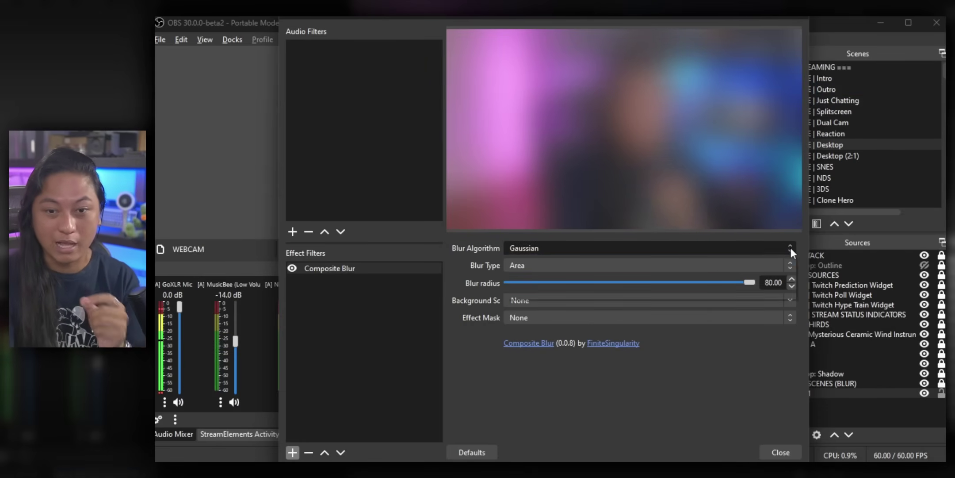
Switch to Dual Kawase, sweep the blur radius up from 1, and recheck GPU usage
click(789, 246)
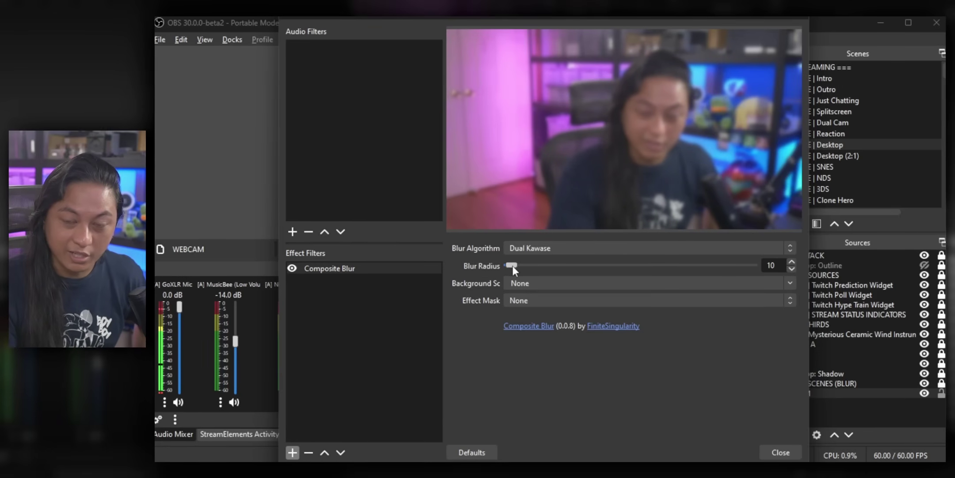
drag(513, 266, 510, 264)
drag(463, 300, 754, 340)
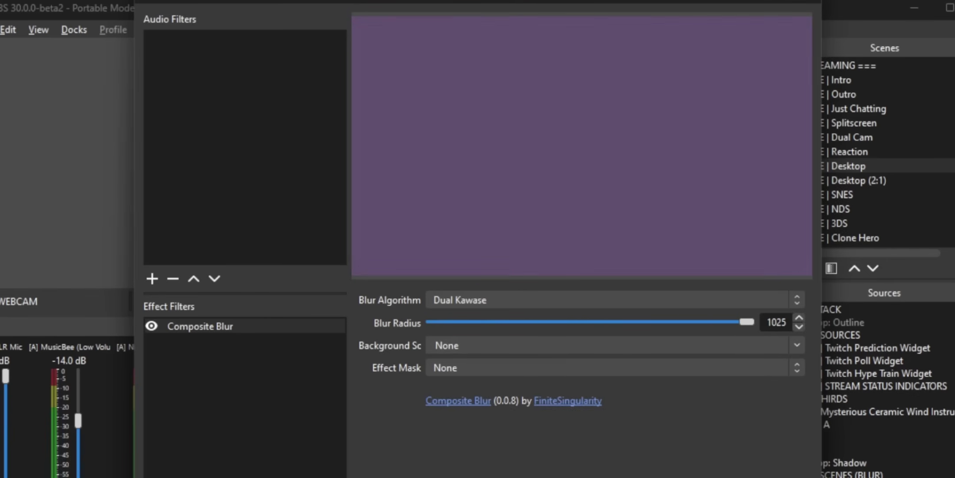
key(ctrl+shift+Escape)
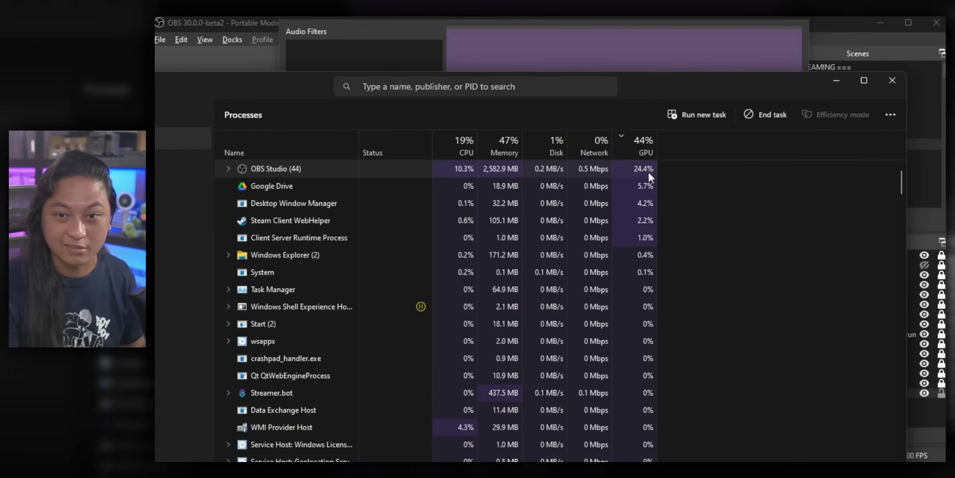
click(517, 22)
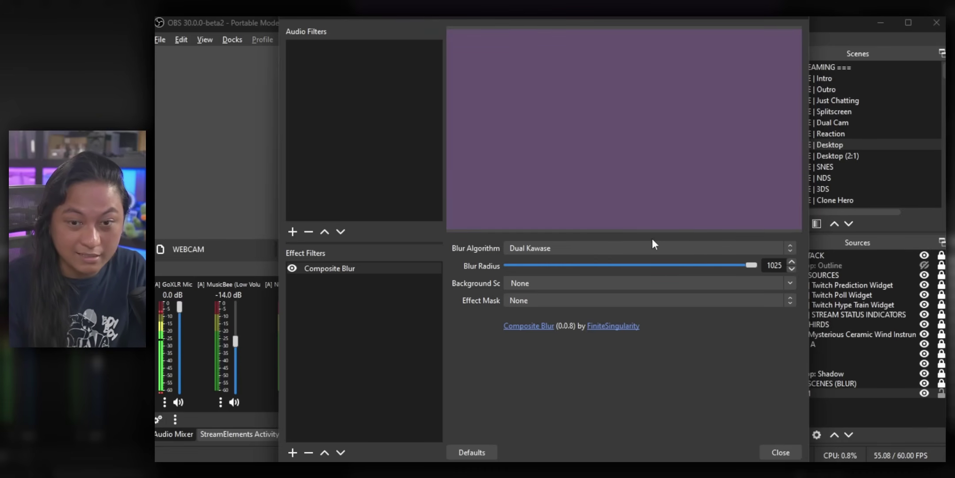
Change the Composite Blur algorithm to Pixelate and nudge the pixel size
click(639, 247)
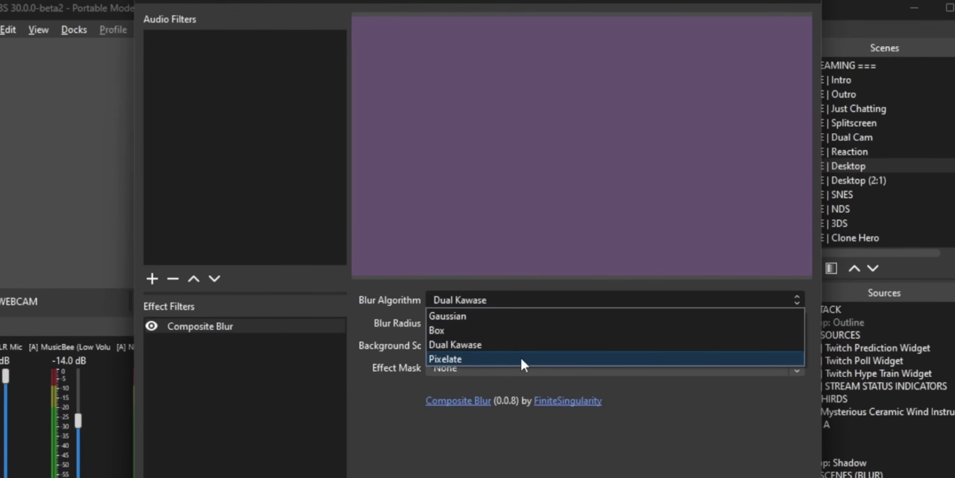
click(576, 294)
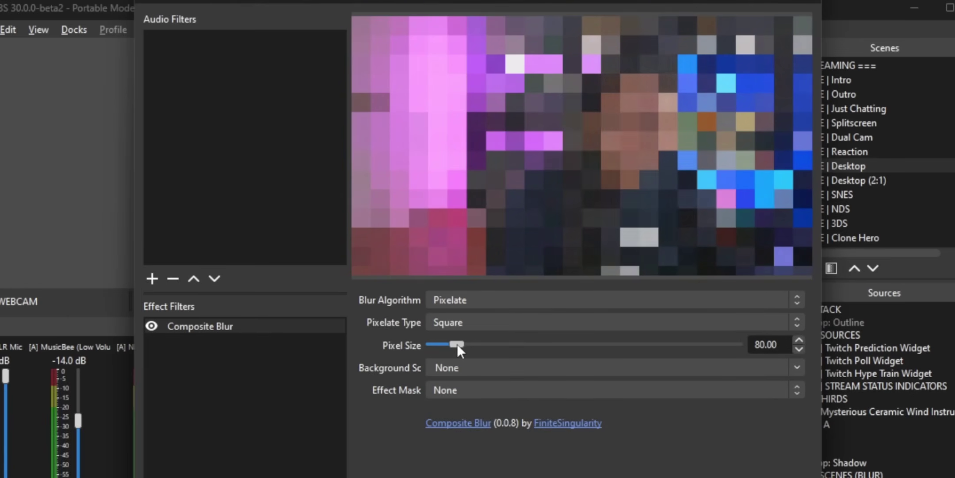
drag(457, 343, 440, 358)
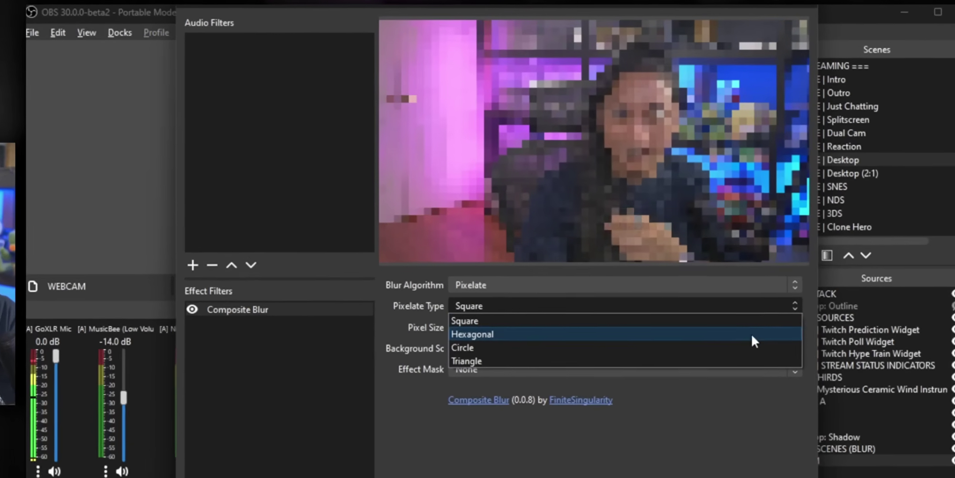
Try Hexagonal, then larger Circle, then larger Triangle pixel shapes
click(753, 335)
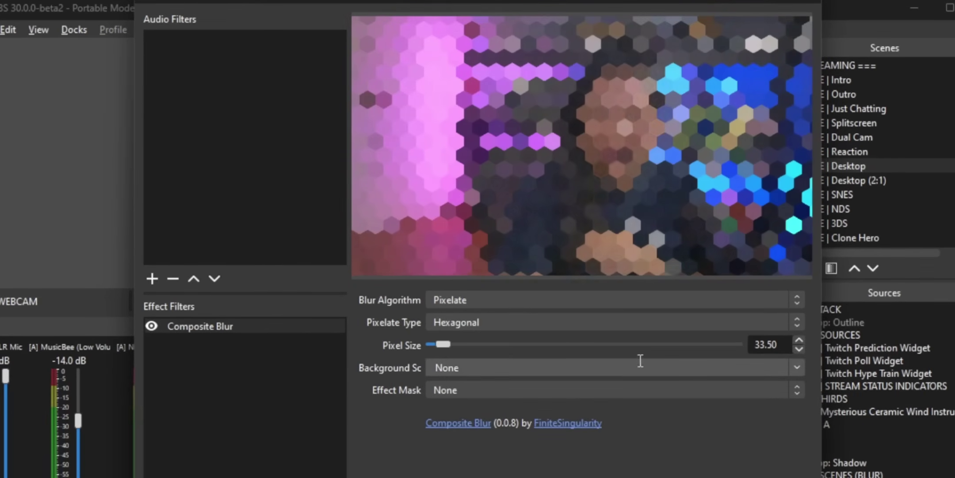
click(795, 321)
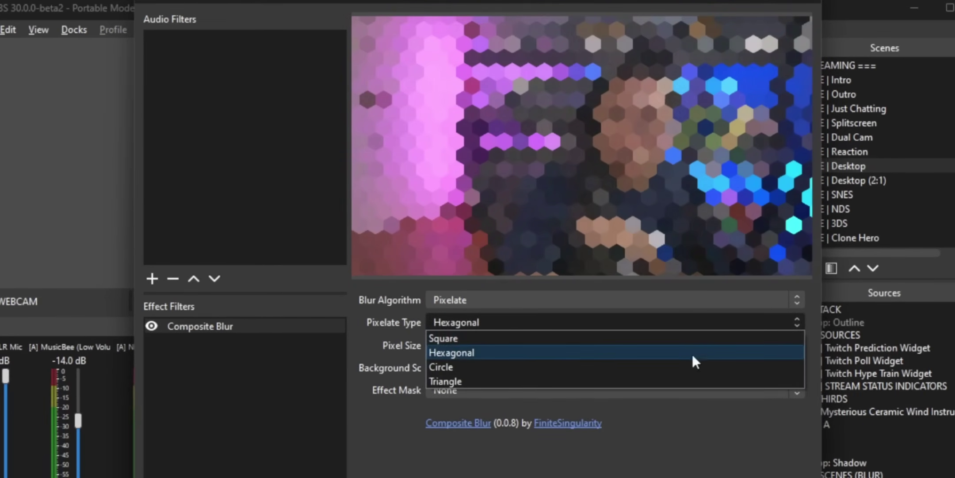
click(615, 363)
drag(445, 348, 455, 345)
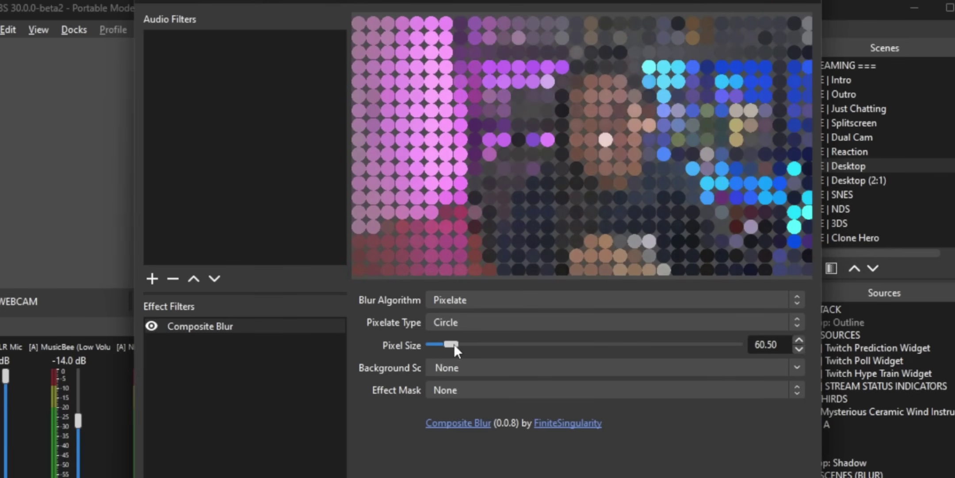
click(791, 322)
click(567, 382)
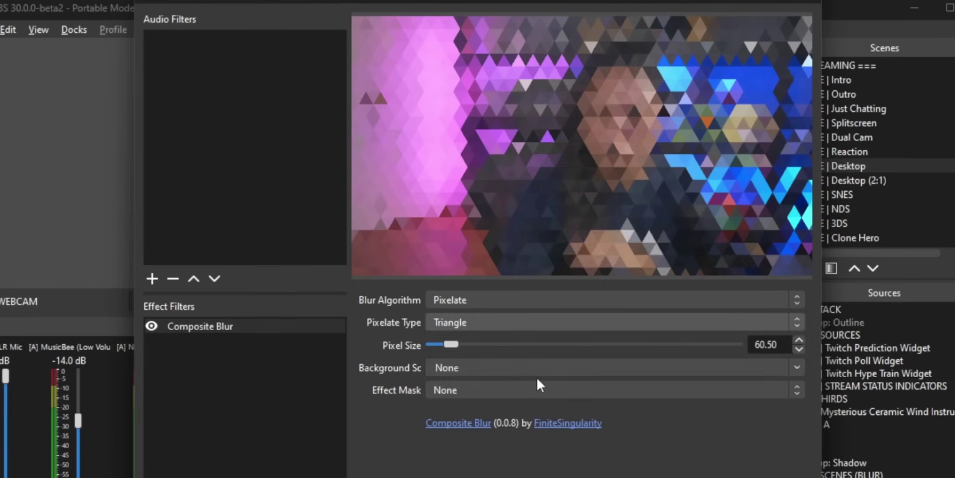
drag(455, 344, 471, 353)
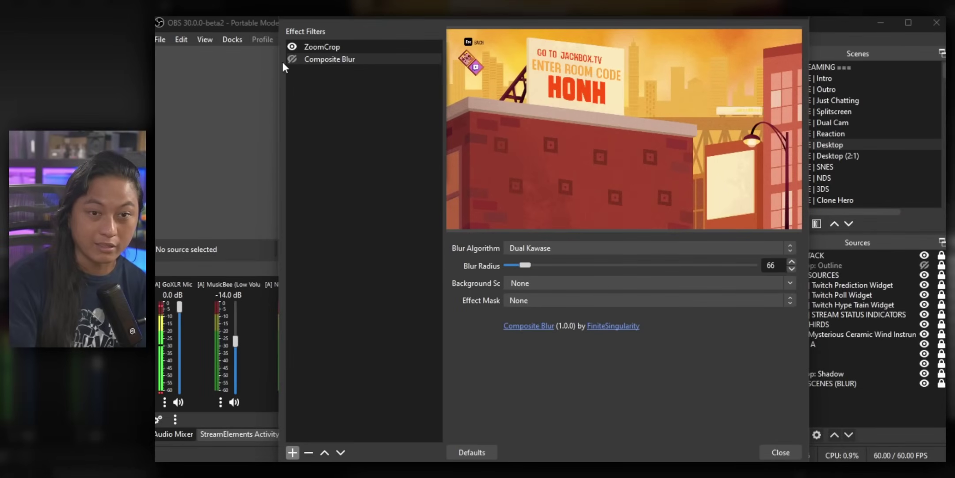
Enable the Jackbox blur at radius 77 with a rounded Crop mask over the sign
click(292, 58)
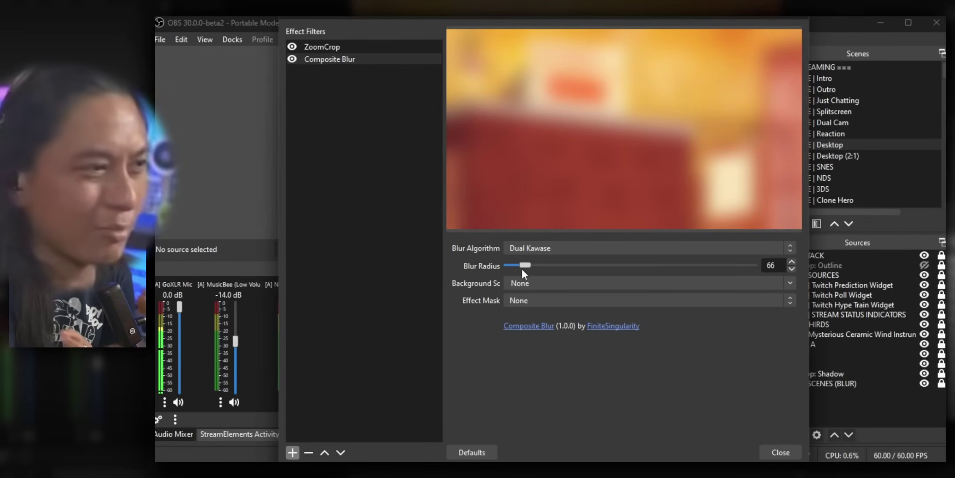
drag(528, 266, 531, 266)
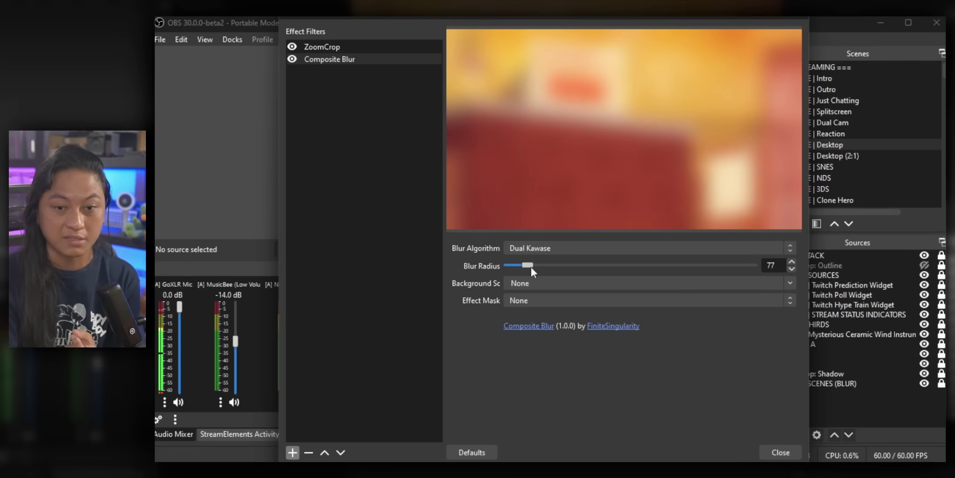
click(521, 301)
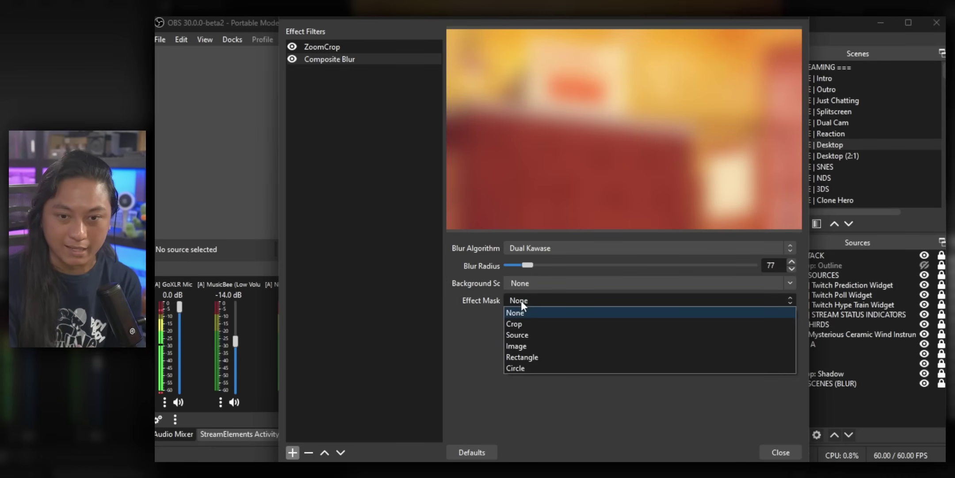
click(536, 324)
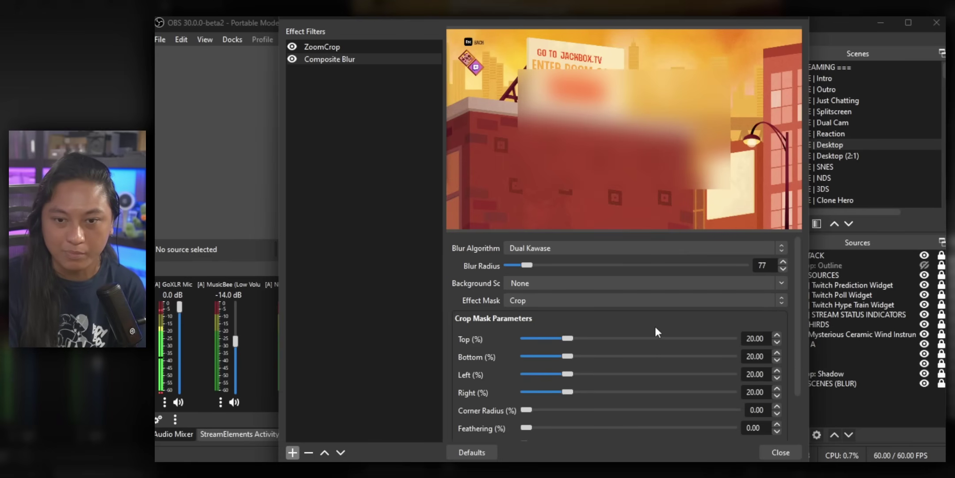
drag(572, 338, 635, 354)
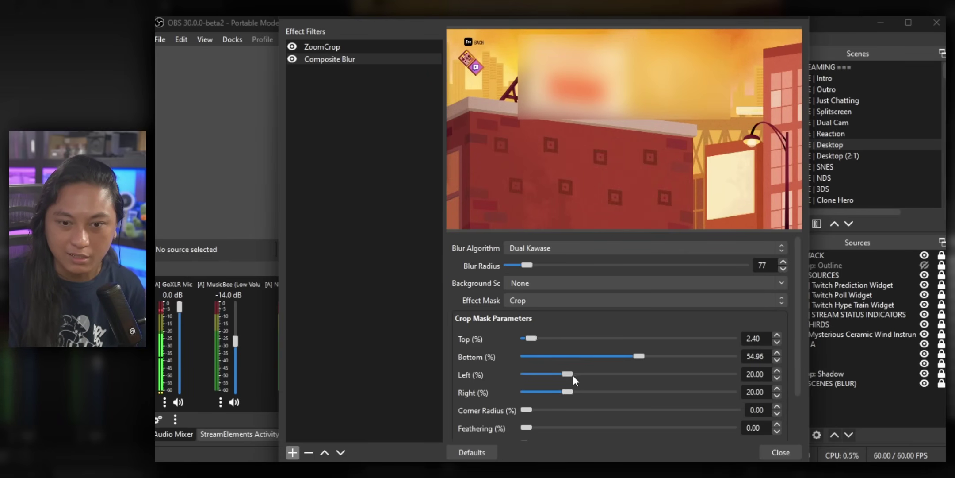
drag(567, 391, 617, 391)
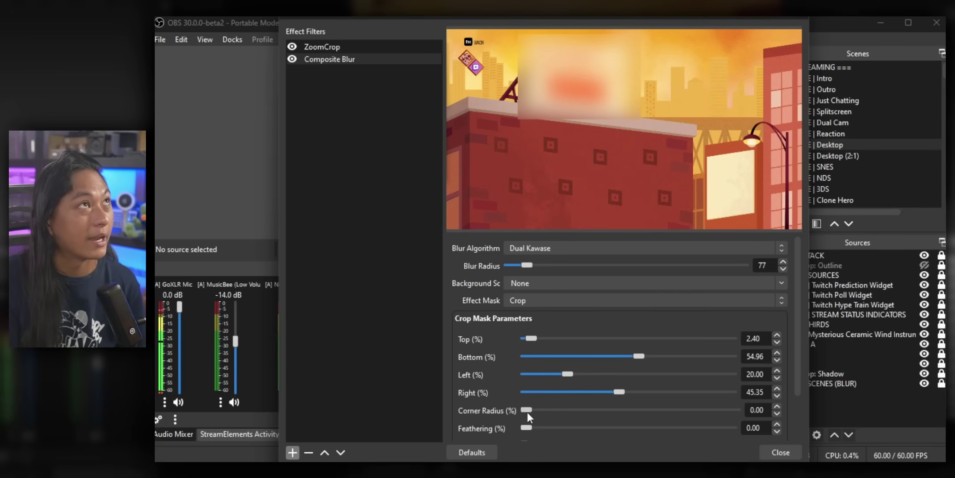
drag(527, 412, 598, 421)
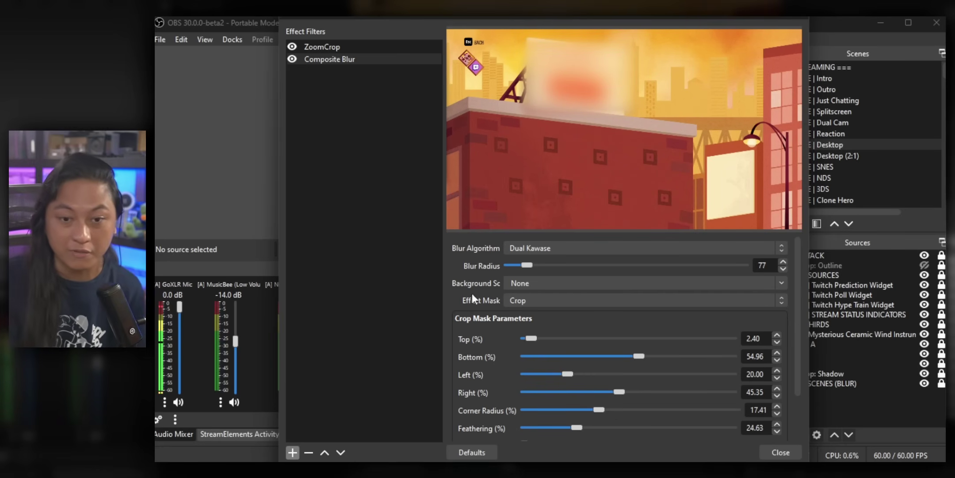
Try coarse Pixelate on the sign area, then revert to Dual Kawase blur
click(785, 248)
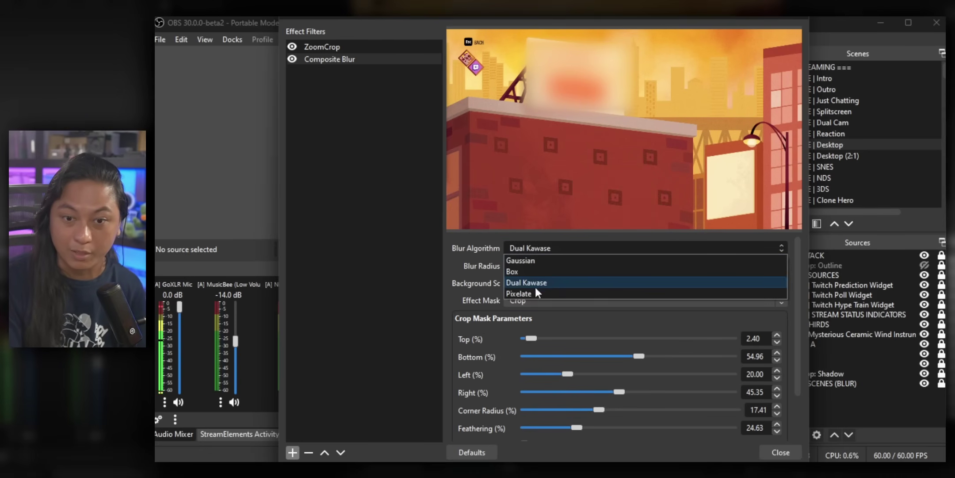
click(516, 291)
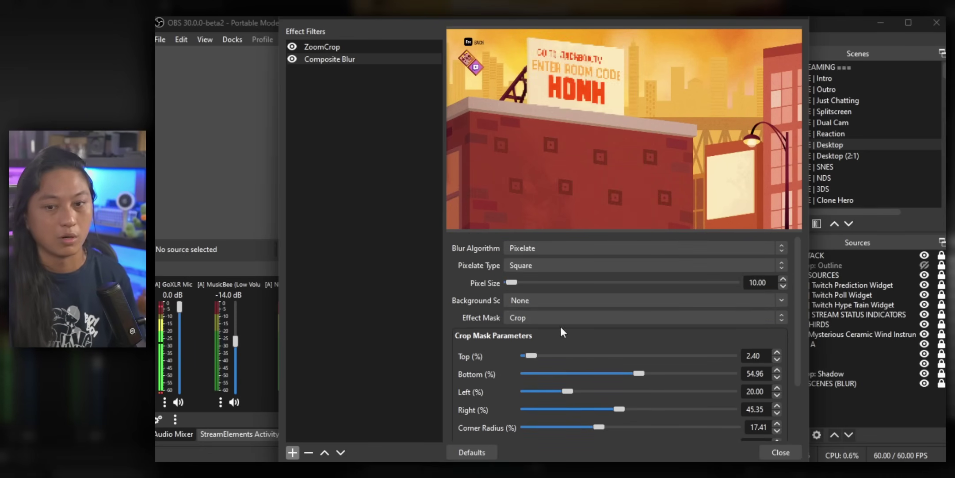
drag(512, 282, 519, 284)
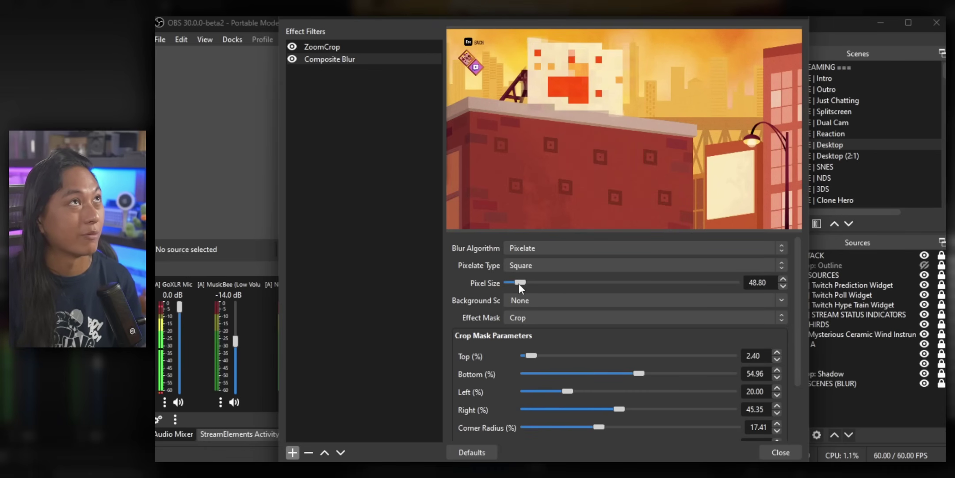
click(520, 248)
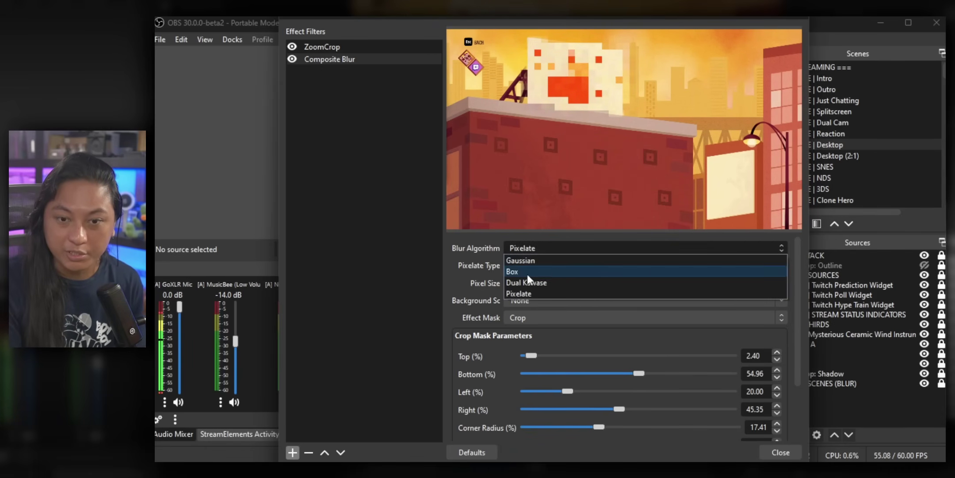
click(527, 274)
Use a smaller Circle mask moved up over the sign, then switch the mask to Image
click(534, 302)
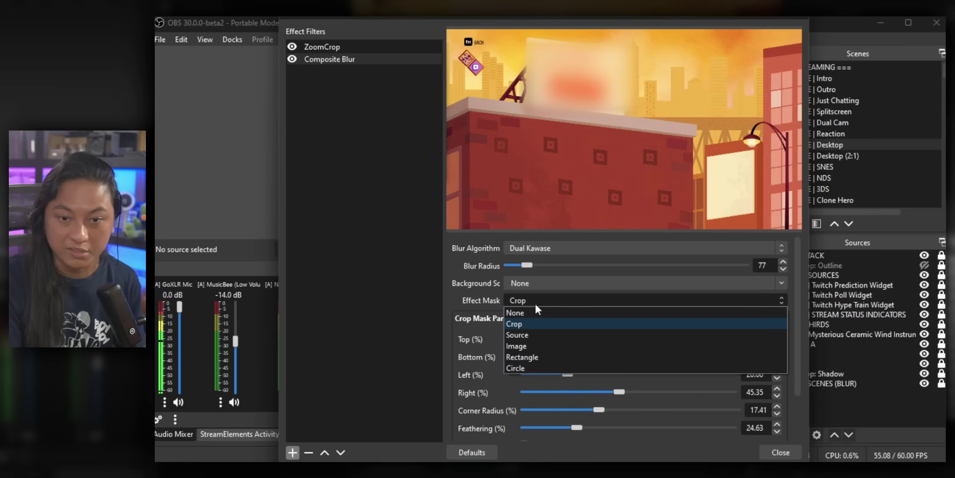
click(522, 367)
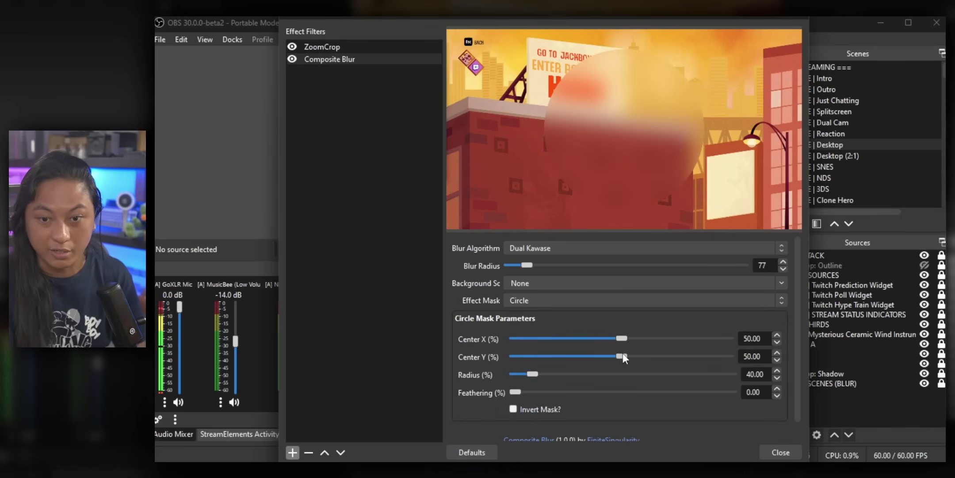
drag(531, 374, 527, 377)
drag(622, 357, 615, 357)
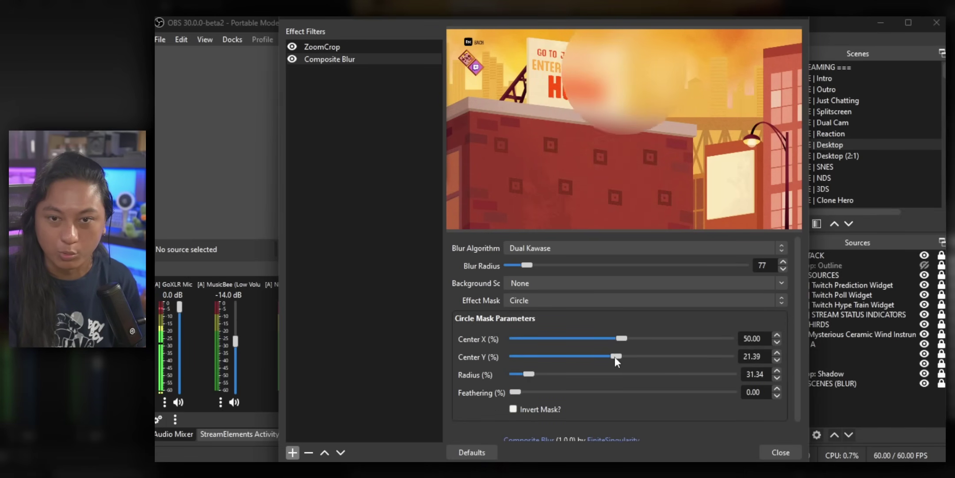
click(570, 301)
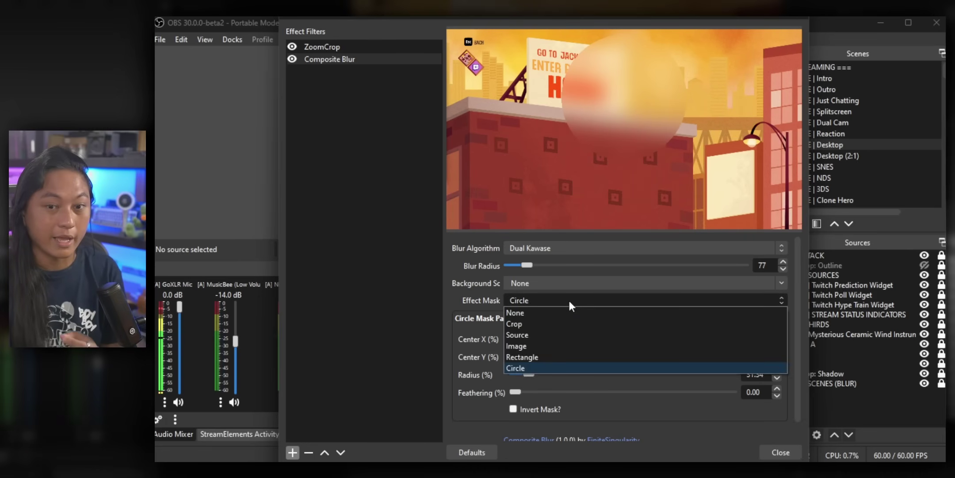
click(531, 368)
key(Up)
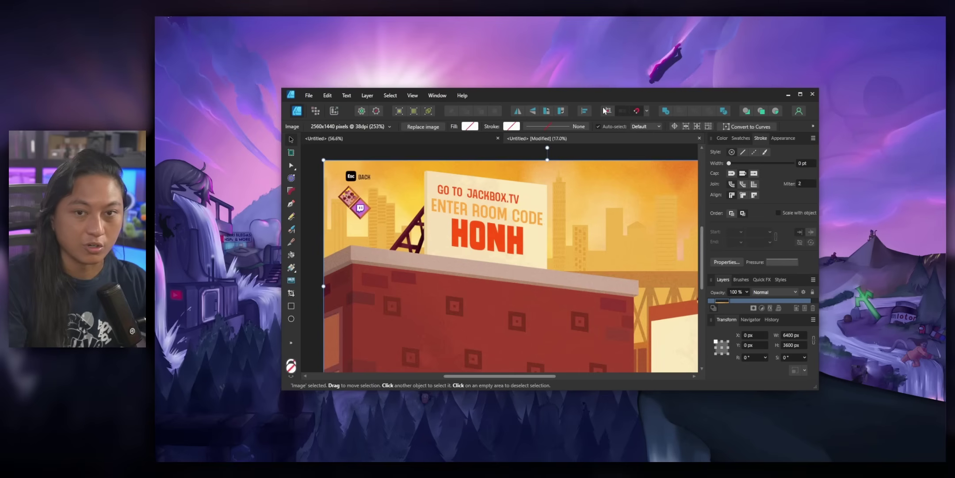
Trace the billboard's corners with the Pen tool as a solid black shape
click(800, 94)
scroll(367, 217, up, 2)
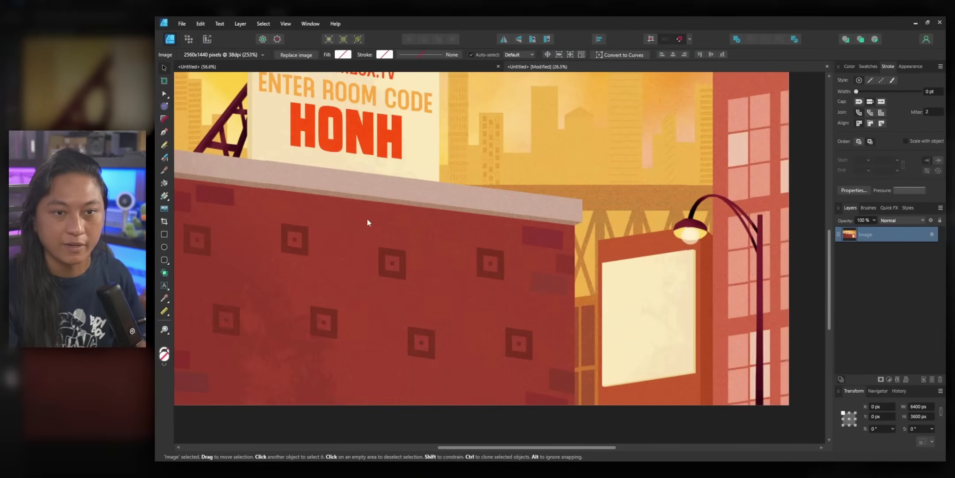
drag(362, 210, 427, 252)
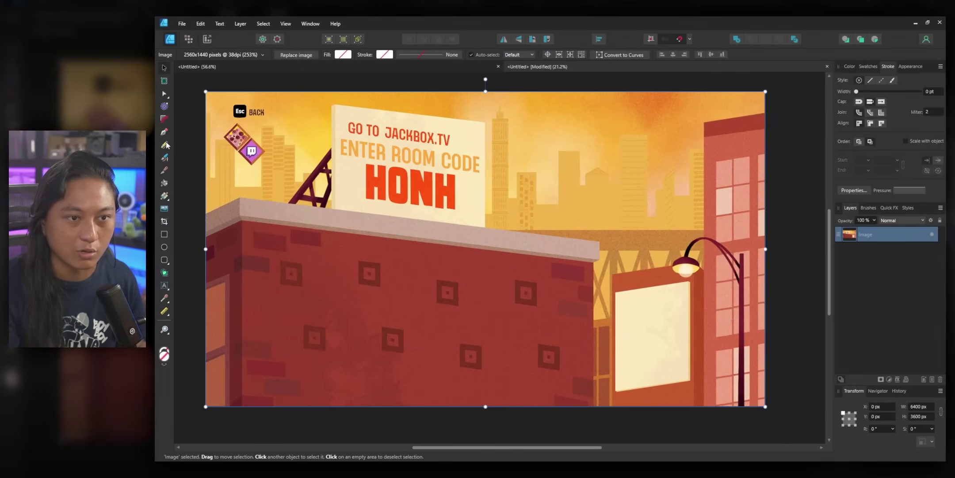
key(p)
scroll(352, 151, up, 3)
scroll(387, 153, up, 1)
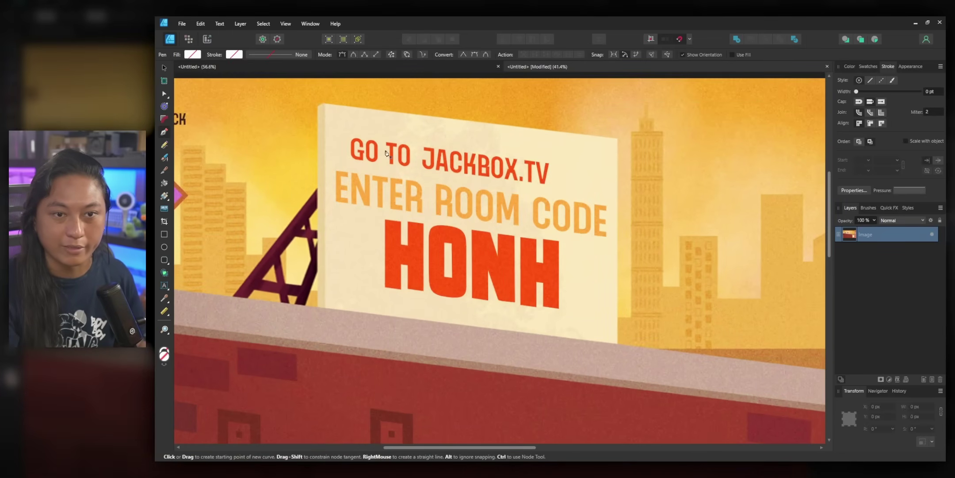
click(617, 140)
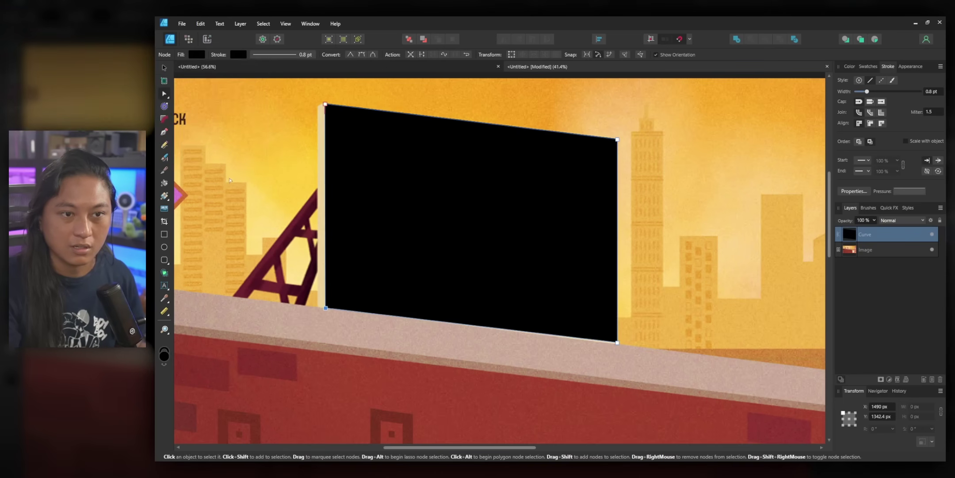
Delete the background Image layer and export the black shape as a PNG
click(208, 118)
key(v)
key(Delete)
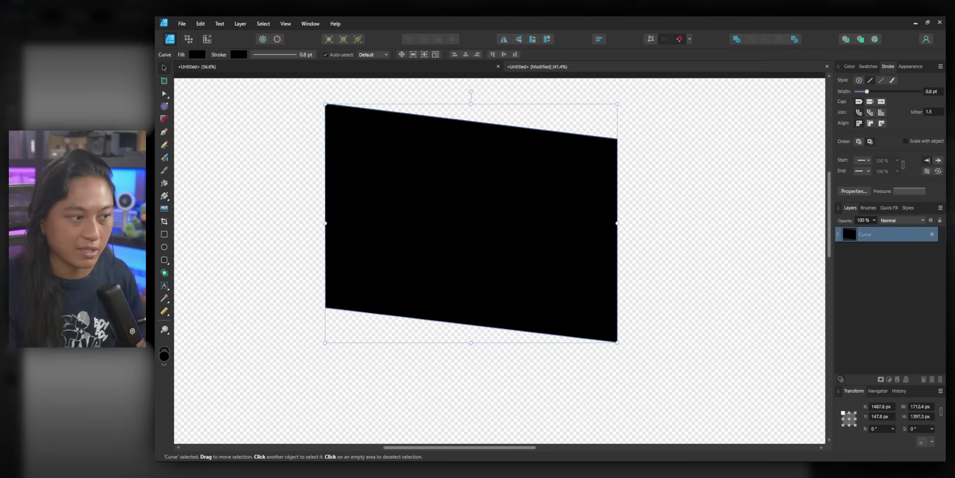
key(ctrl+alt+shift+w)
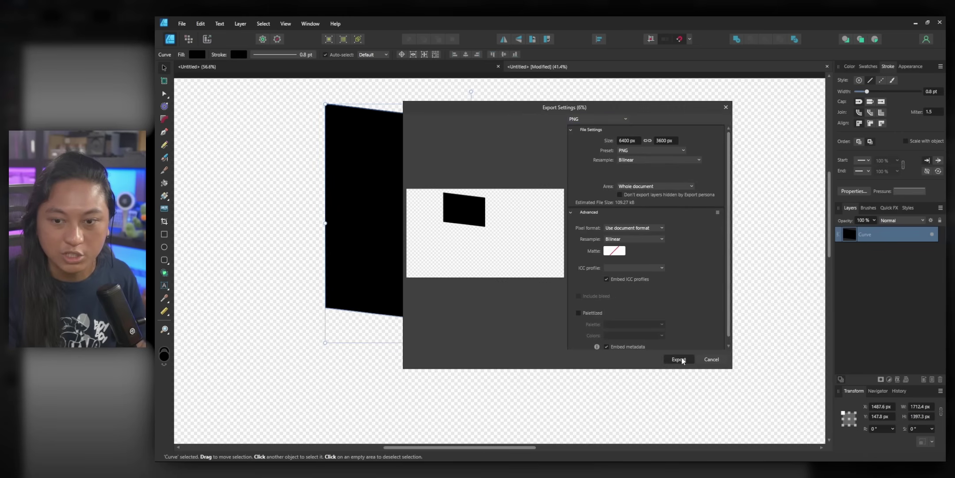
click(678, 359)
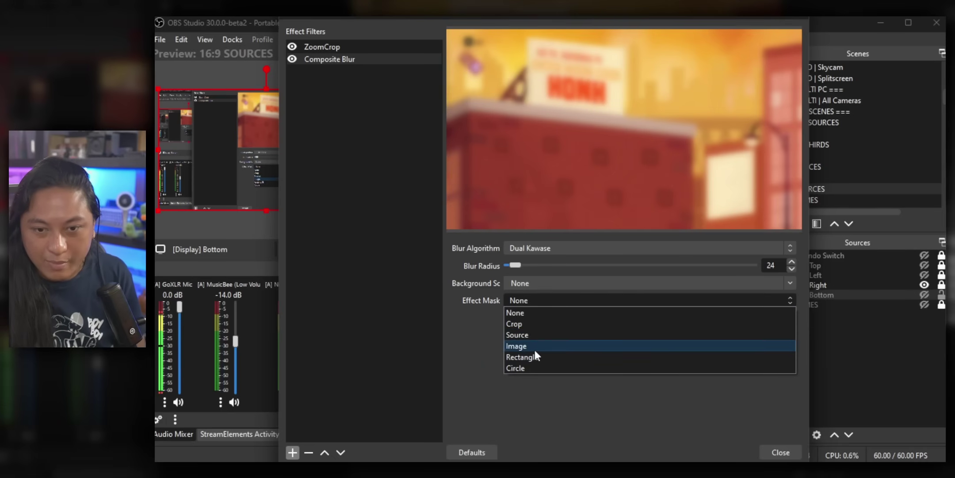
Set Composite Blur's Effect Mask to Image and load mask.png from the Desktop
click(534, 347)
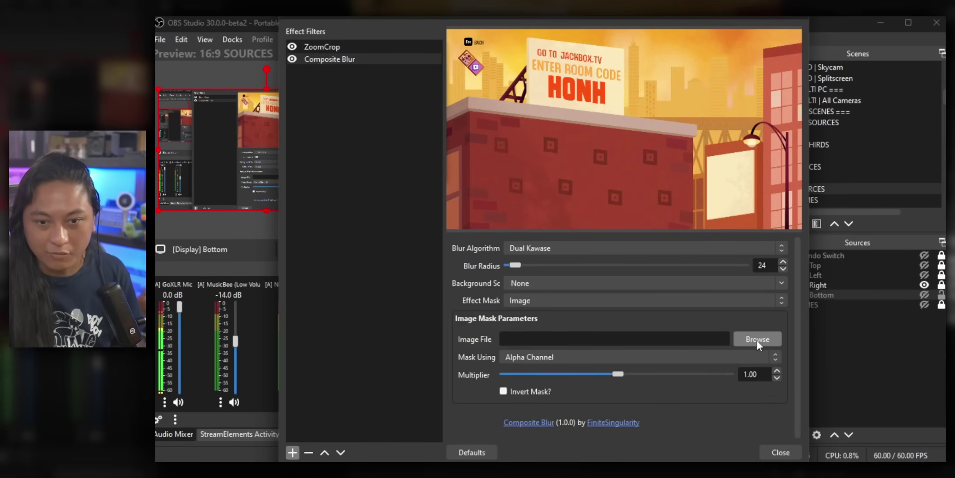
click(757, 339)
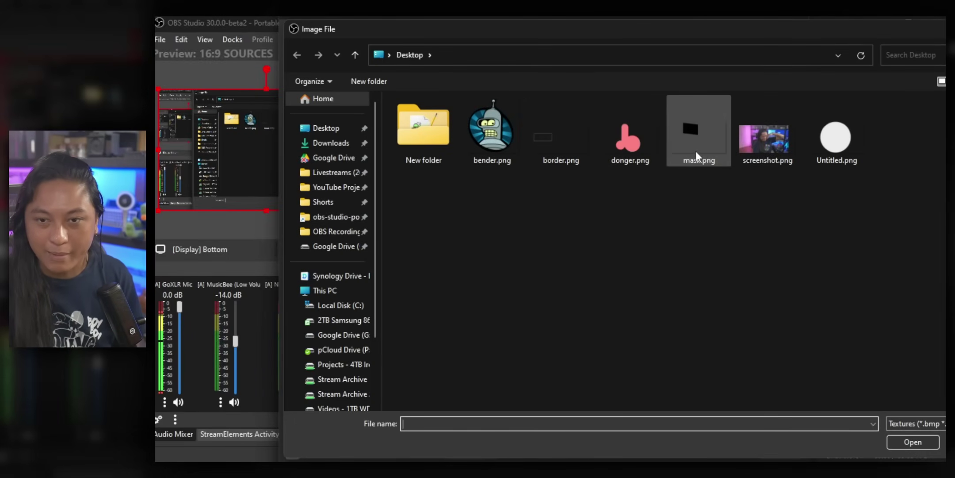
double_click(696, 149)
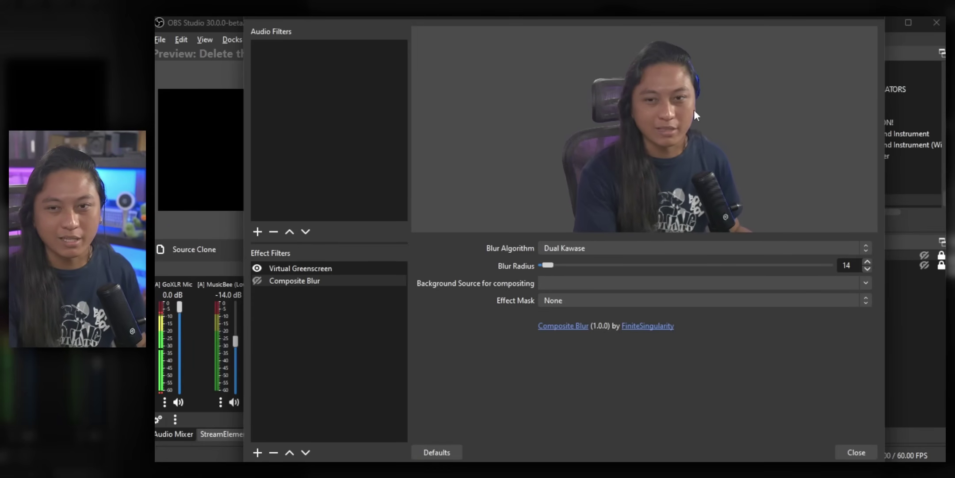
Close the filters window and make the Source Clone and mars sources visible
click(863, 20)
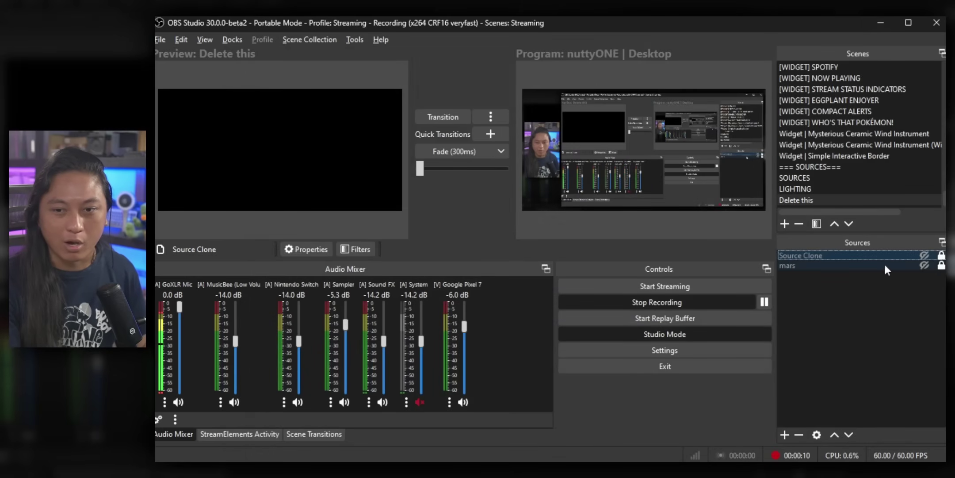
click(925, 255)
click(925, 264)
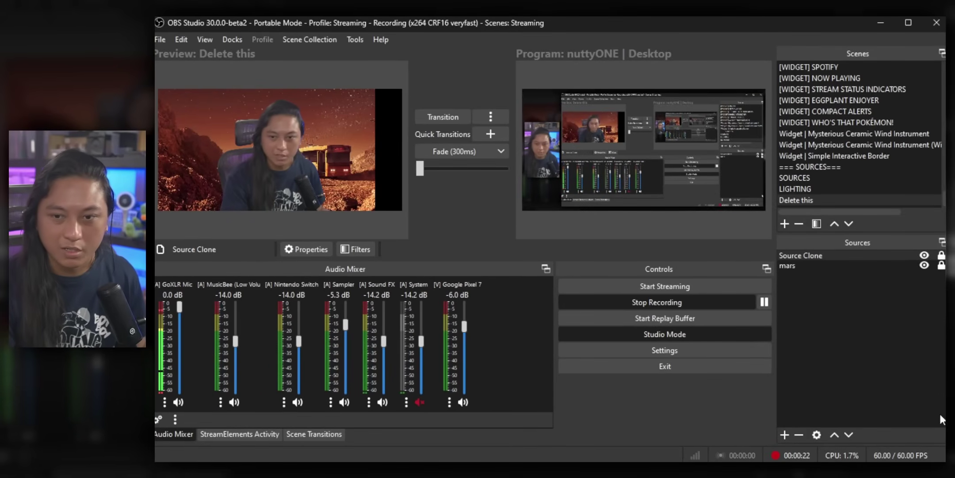
Enable the Composite Blur filter on Source Clone
right_click(817, 256)
click(838, 267)
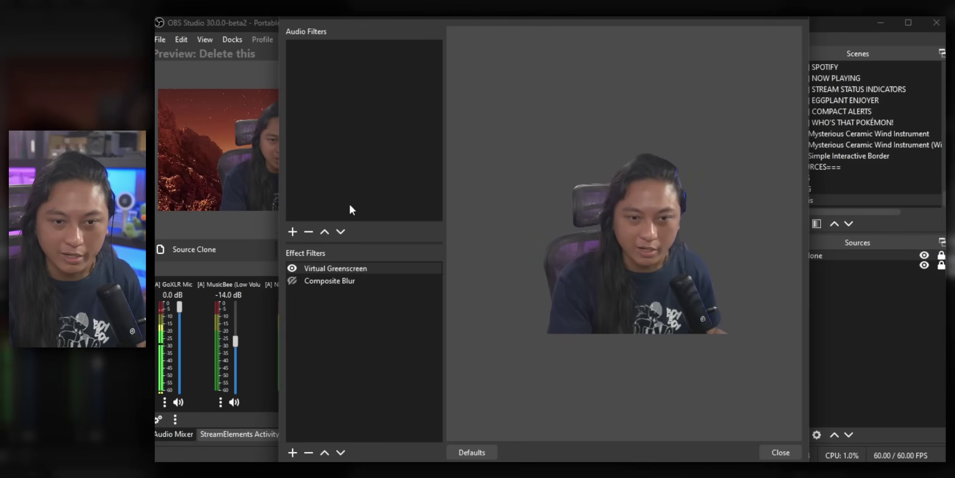
click(333, 280)
click(292, 280)
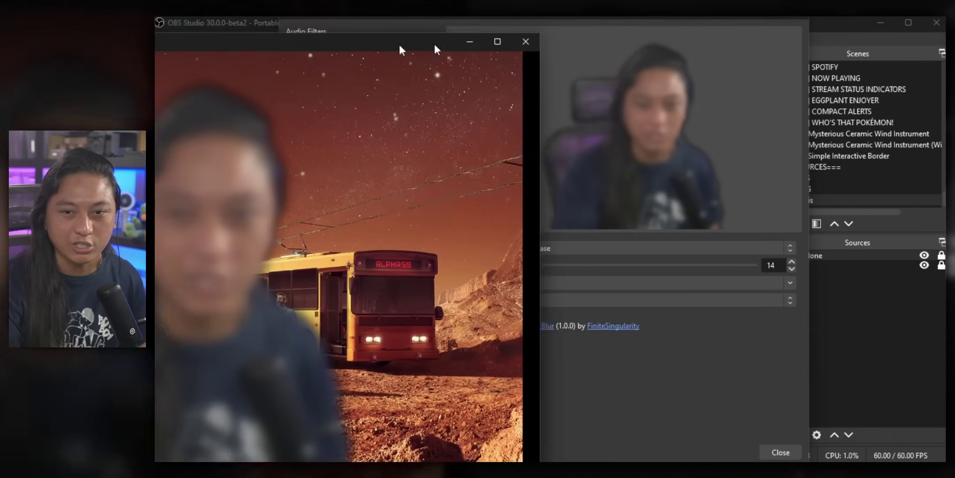
Enter mars as the Background Source, check it in a projector, then clear the field
key(alt+Tab)
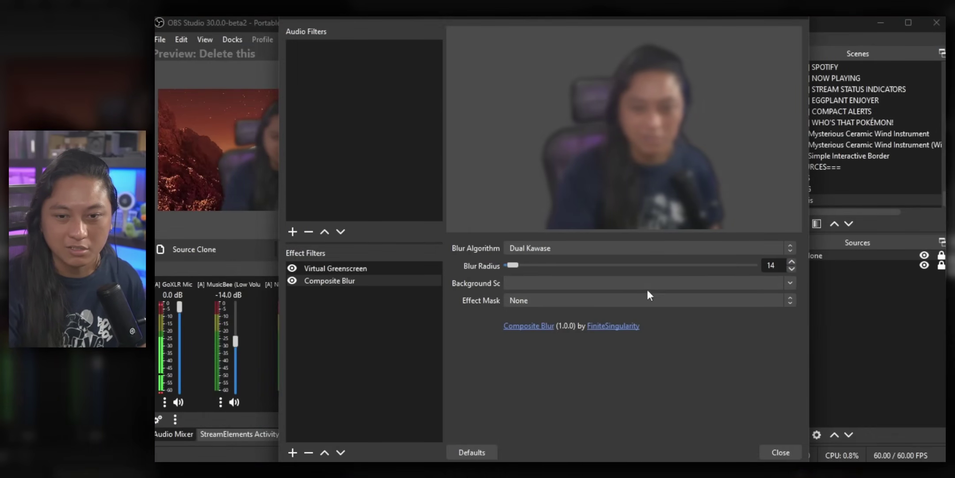
text(mars)
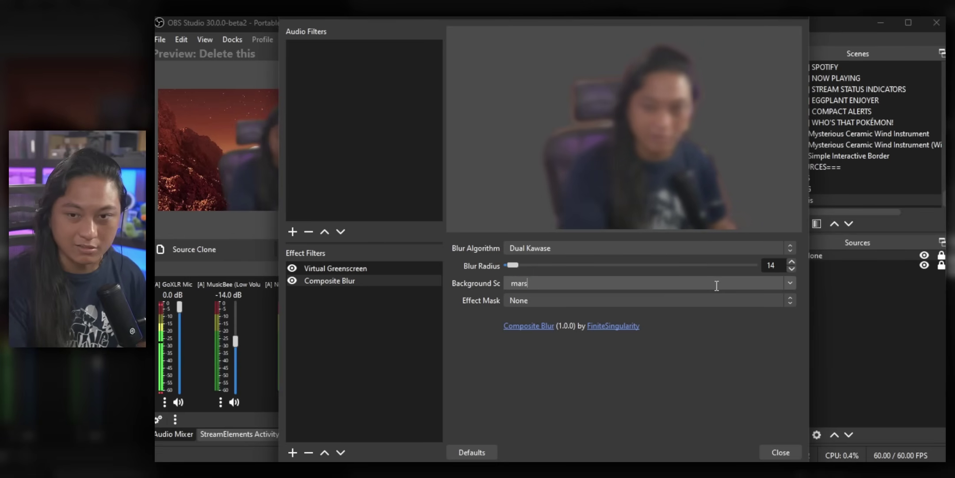
mouse_move(710, 25)
mouse_down()
mouse_move(490, 16)
mouse_move(721, 20)
mouse_up()
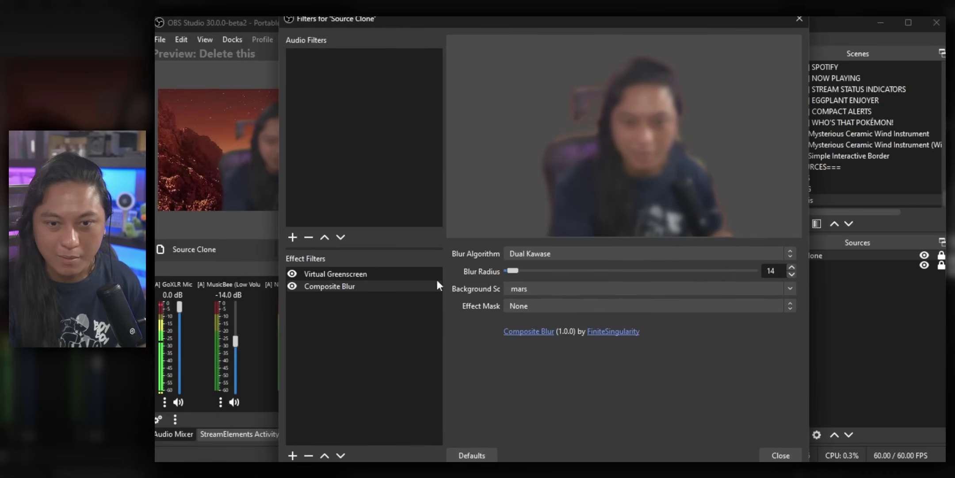
key(ctrl+p)
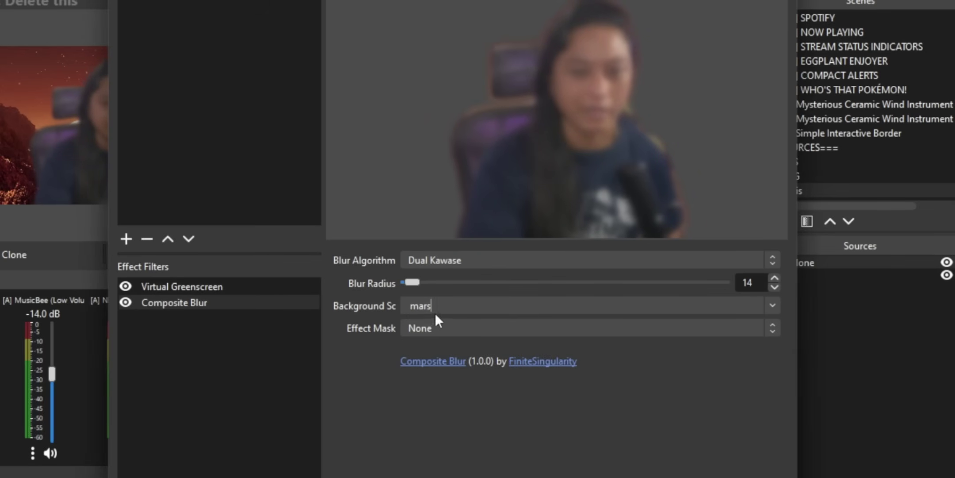
double_click(435, 313)
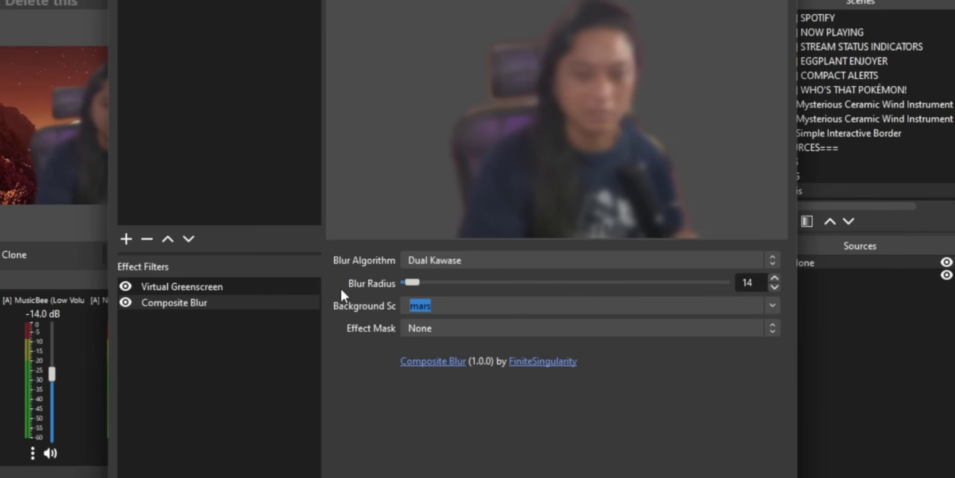
key(BackSpace)
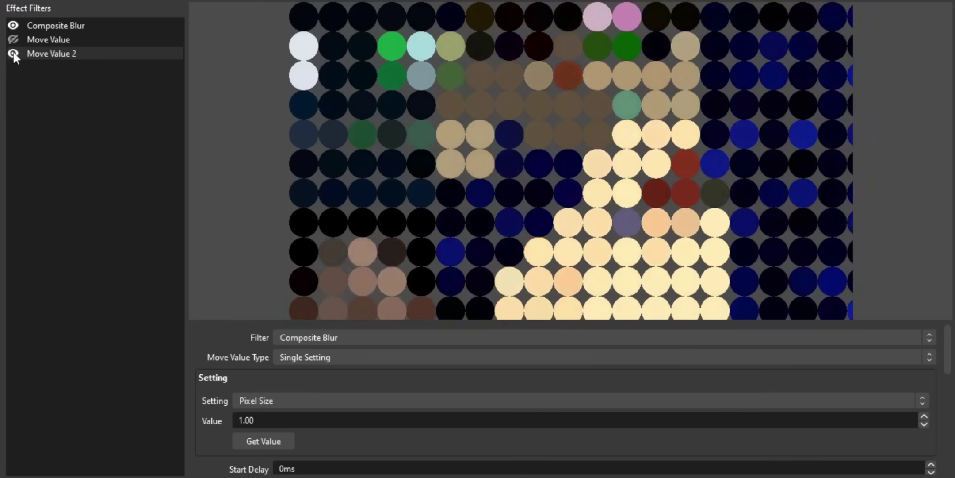
Enable the Move Value filter and toggle Composite Blur on and off, leaving it disabled
click(13, 53)
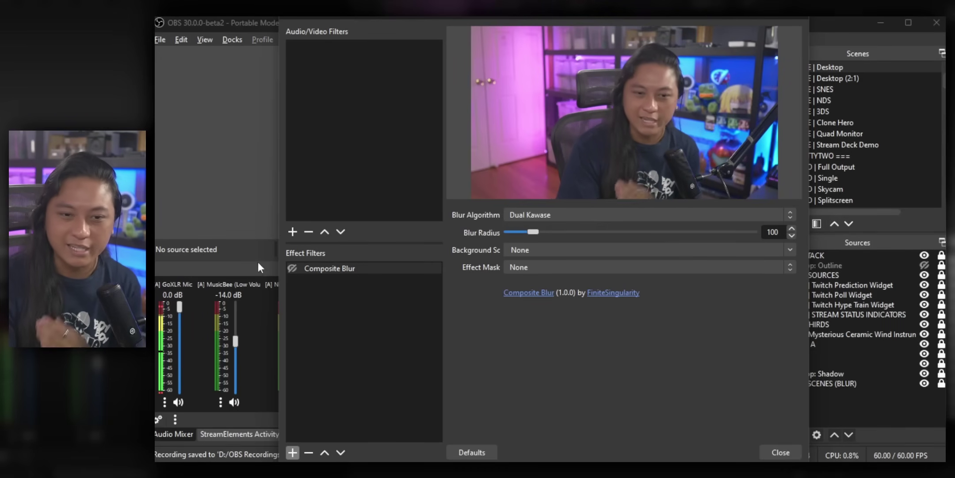
click(292, 269)
click(292, 269)
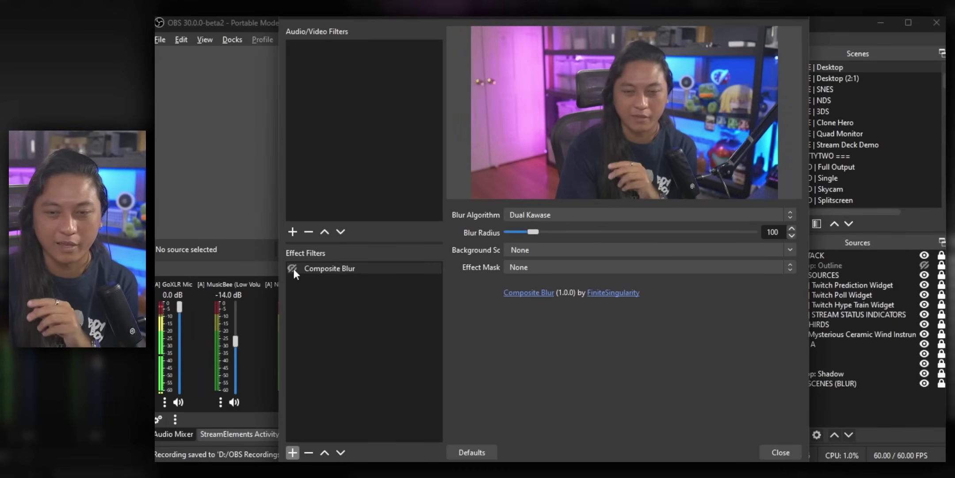
click(292, 268)
click(292, 269)
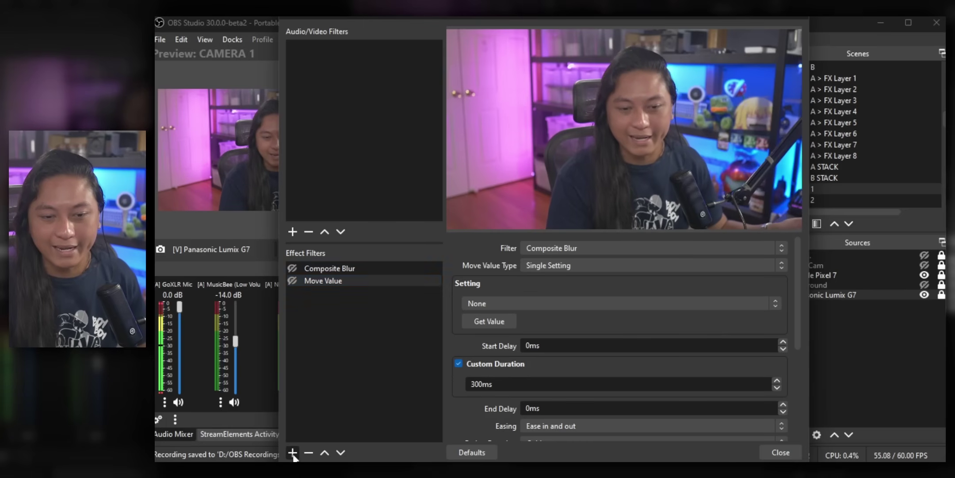
Add a Move Value filter to the camera and return to Composite Blur's settings
click(294, 452)
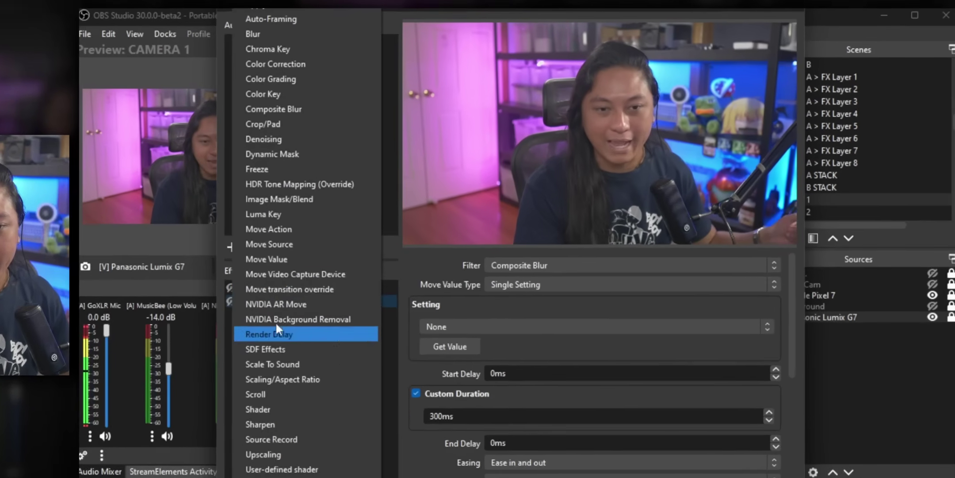
click(221, 288)
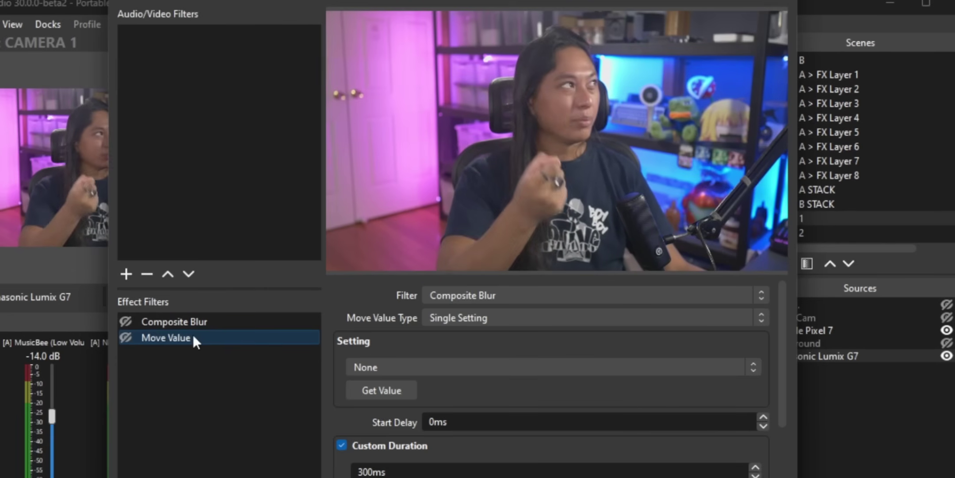
click(206, 321)
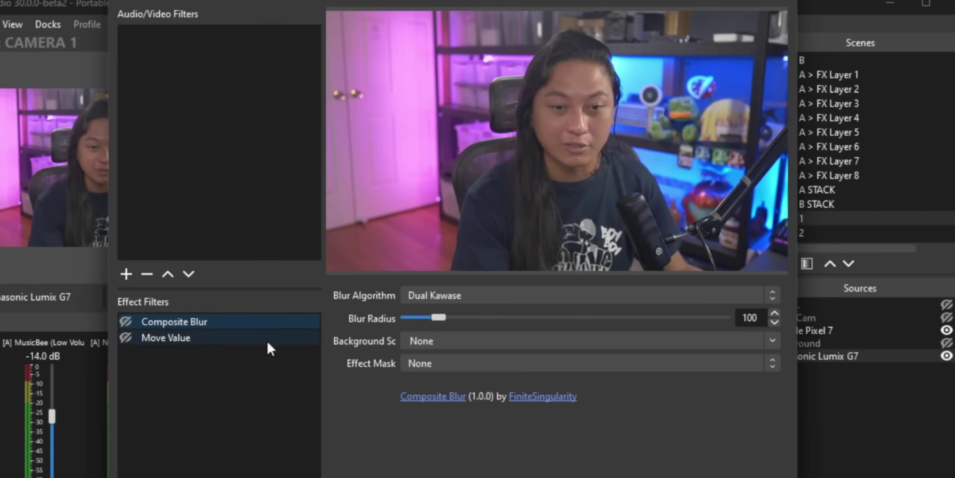
Point Move Value at Composite Blur's Blur Radius as a single setting, animating to 100
click(192, 337)
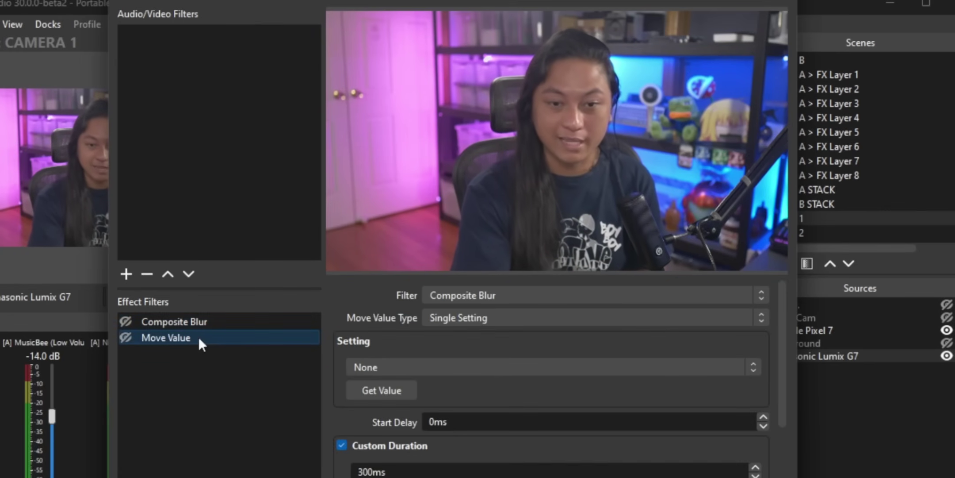
click(465, 295)
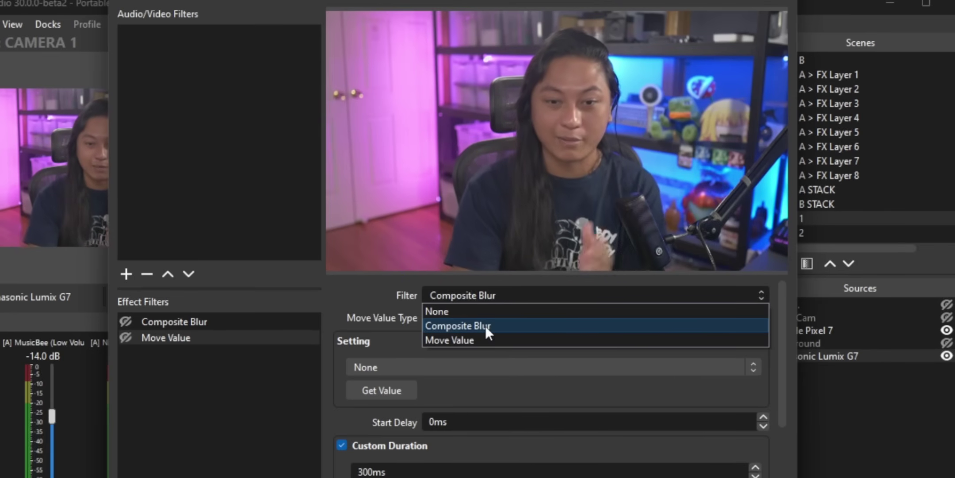
click(450, 317)
click(455, 317)
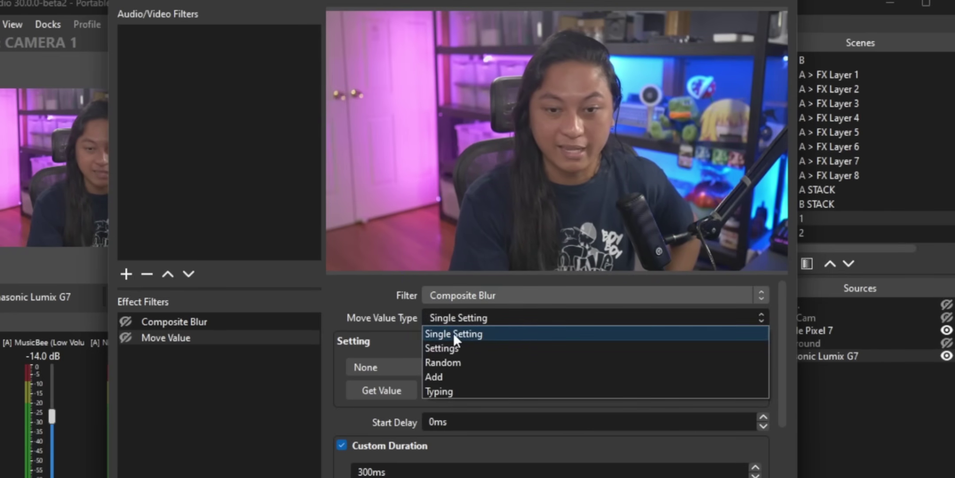
click(371, 319)
click(383, 367)
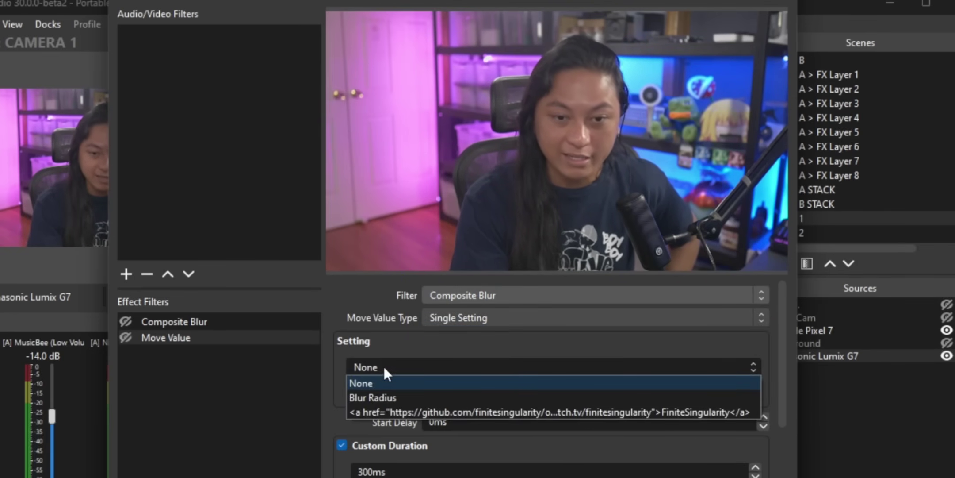
click(393, 400)
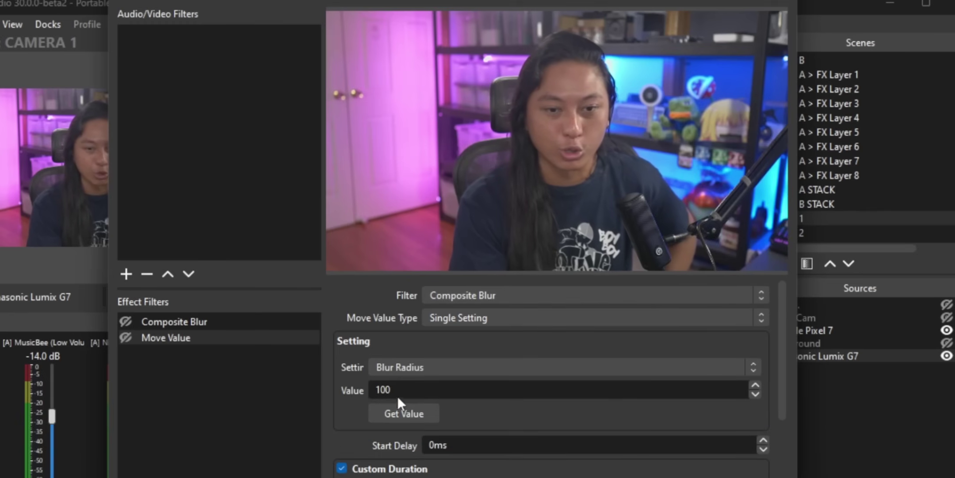
Enable Composite Blur and lower its Blur Radius from 100 to 1
click(230, 322)
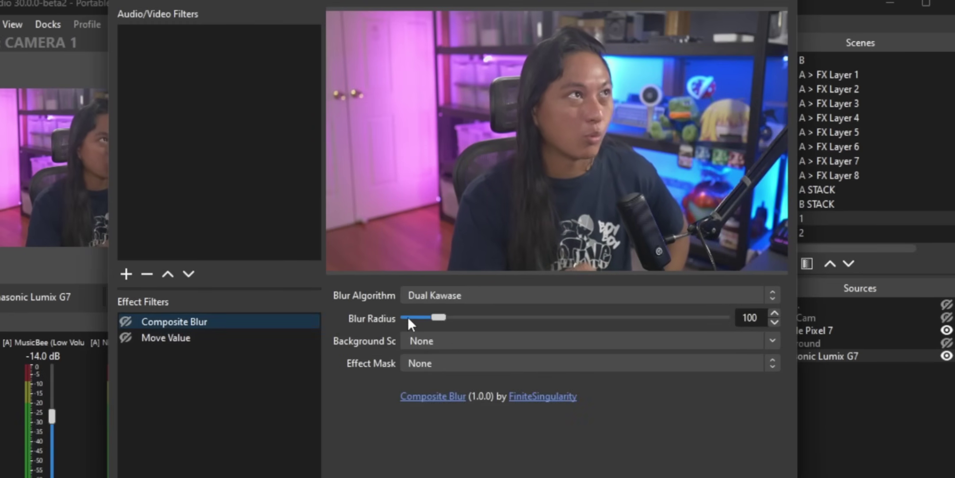
click(126, 322)
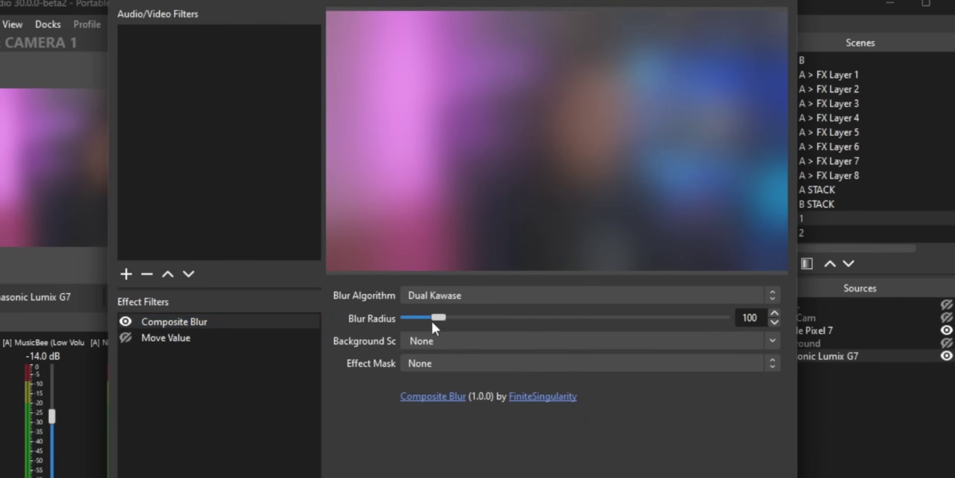
drag(433, 318, 404, 315)
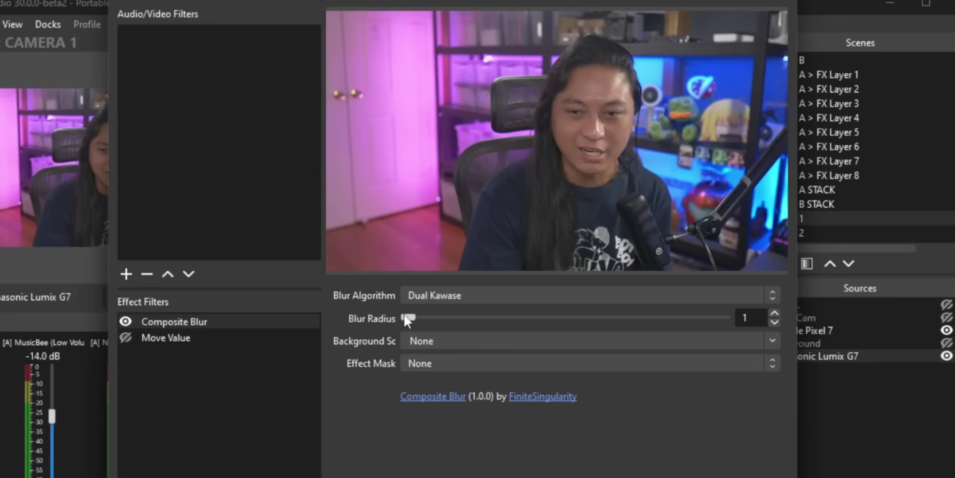
click(171, 338)
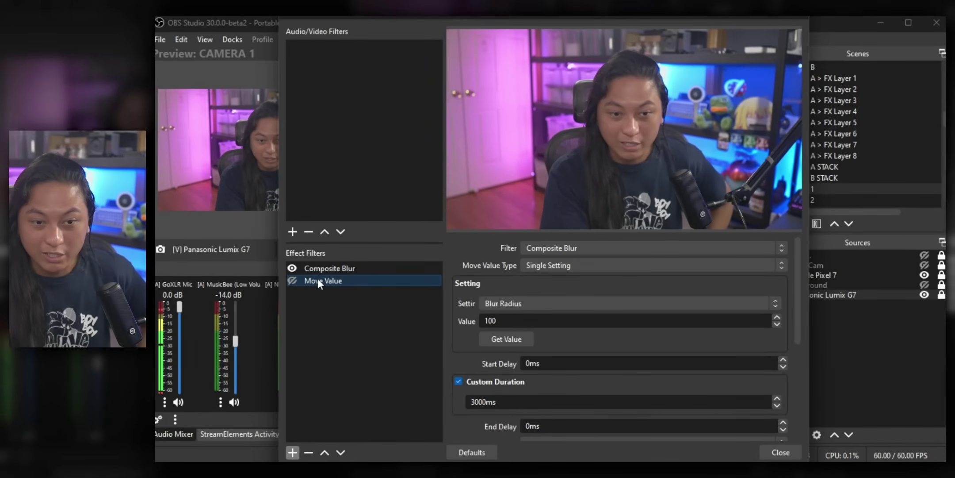
Play the Move Value blur animation, then duplicate it as Move Value 2 with Value 1
click(317, 279)
click(292, 281)
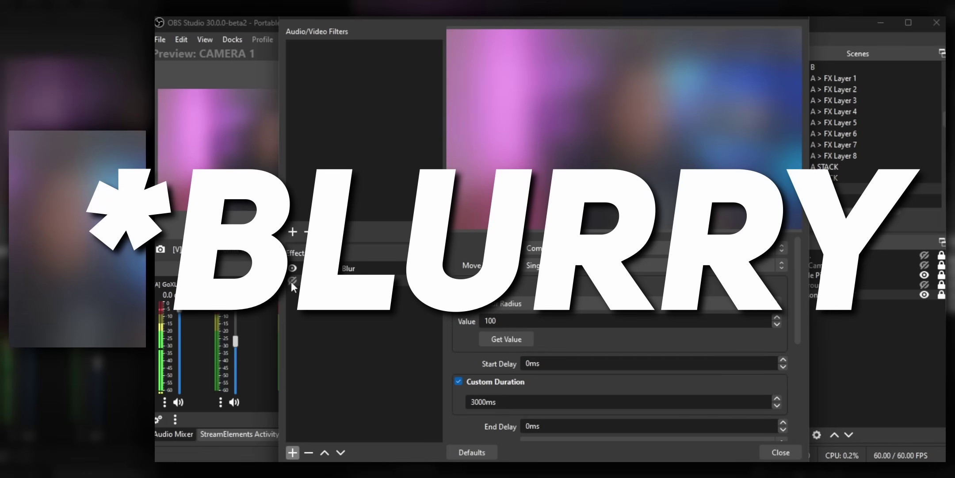
right_click(336, 281)
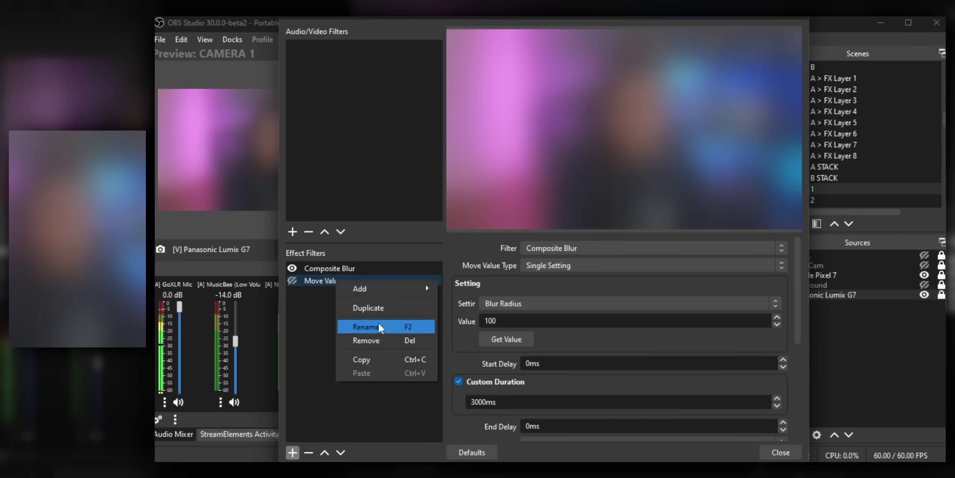
click(376, 310)
click(513, 254)
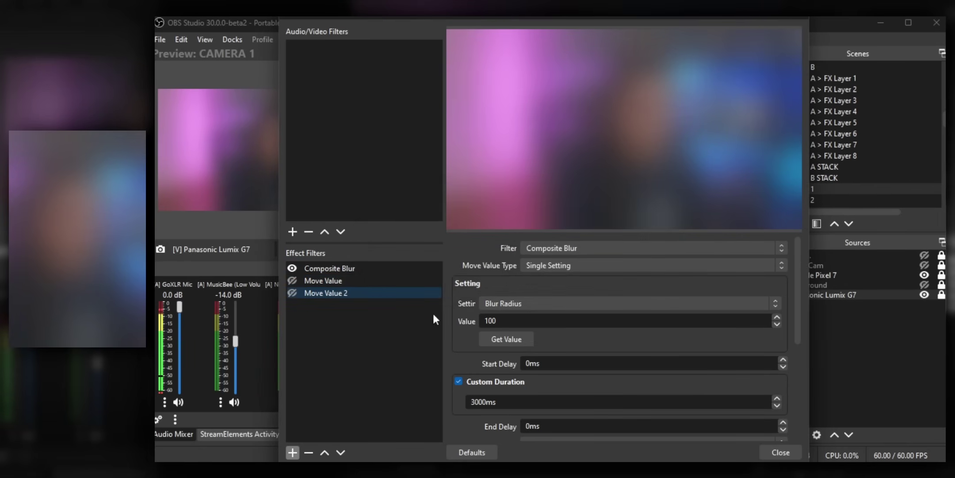
text(1)
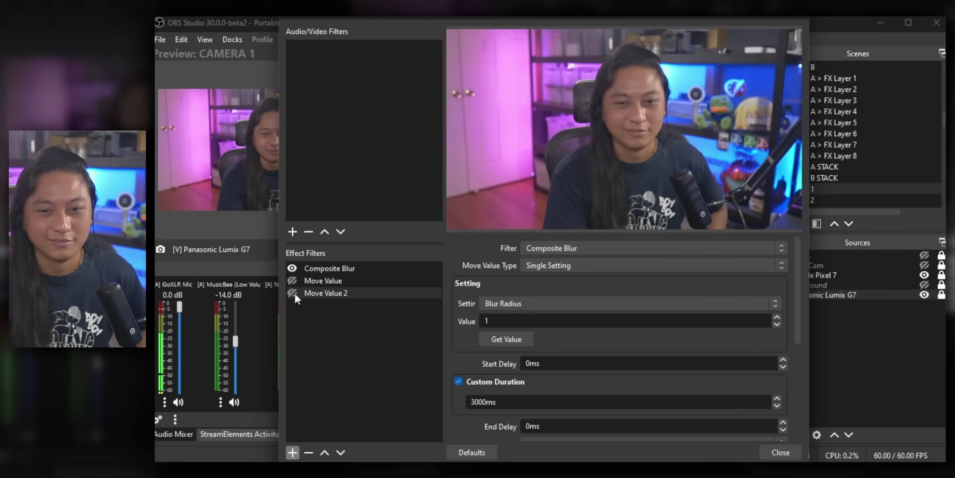
Switch Composite Blur's algorithm to Pixelate and raise the Pixel Size
click(329, 268)
click(527, 251)
click(525, 285)
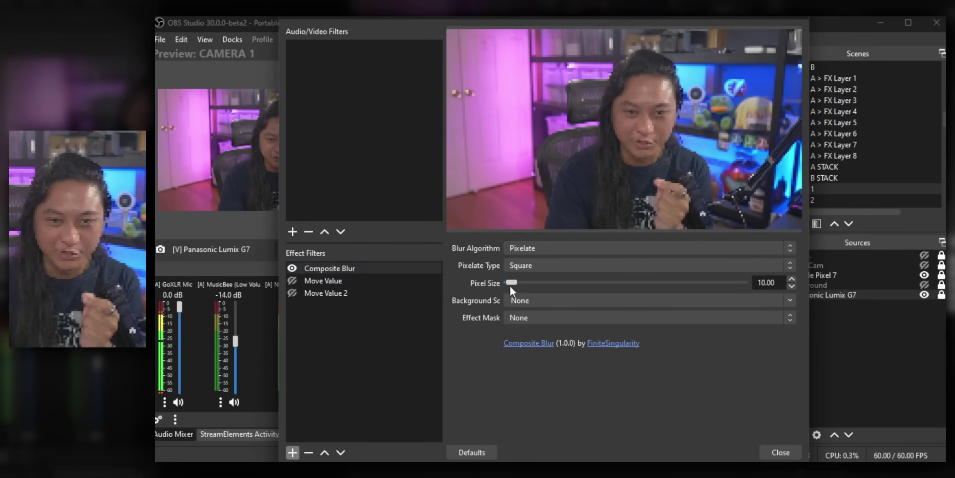
mouse_move(512, 281)
mouse_down()
mouse_move(533, 284)
mouse_move(521, 285)
mouse_up()
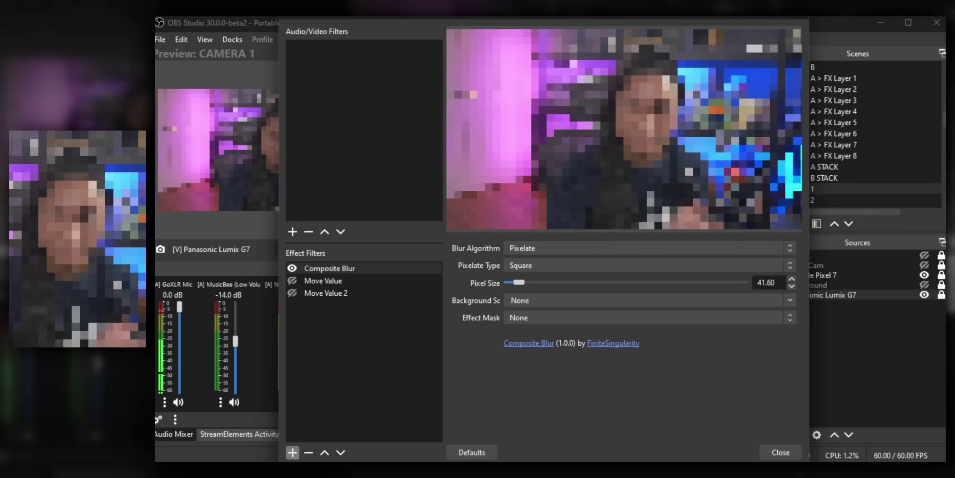
Set both Move Value filters to animate Pixel Size, then enable Move Value to play it
click(323, 281)
click(555, 265)
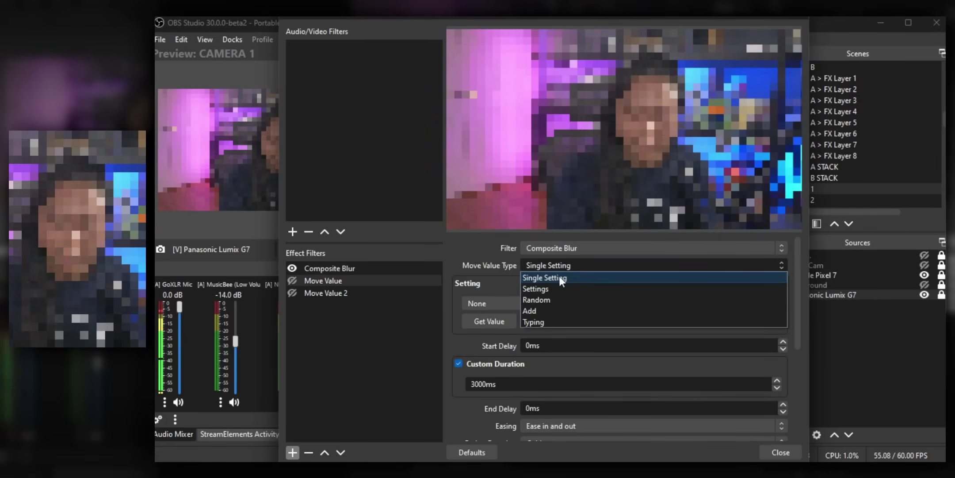
click(559, 276)
click(511, 304)
click(503, 313)
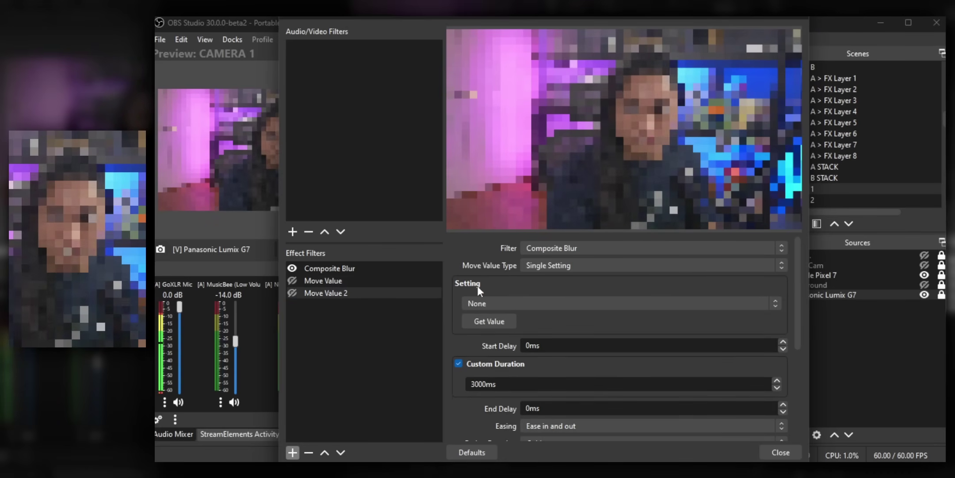
click(493, 303)
click(488, 325)
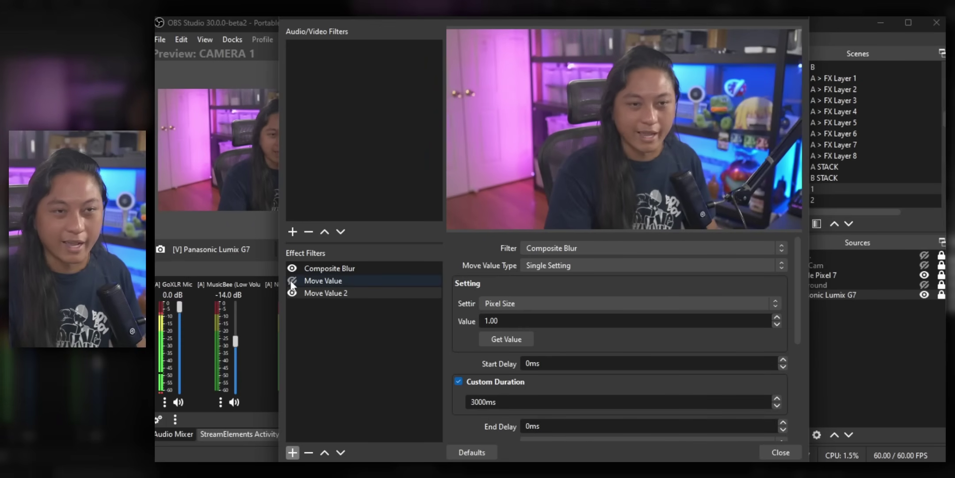
click(292, 281)
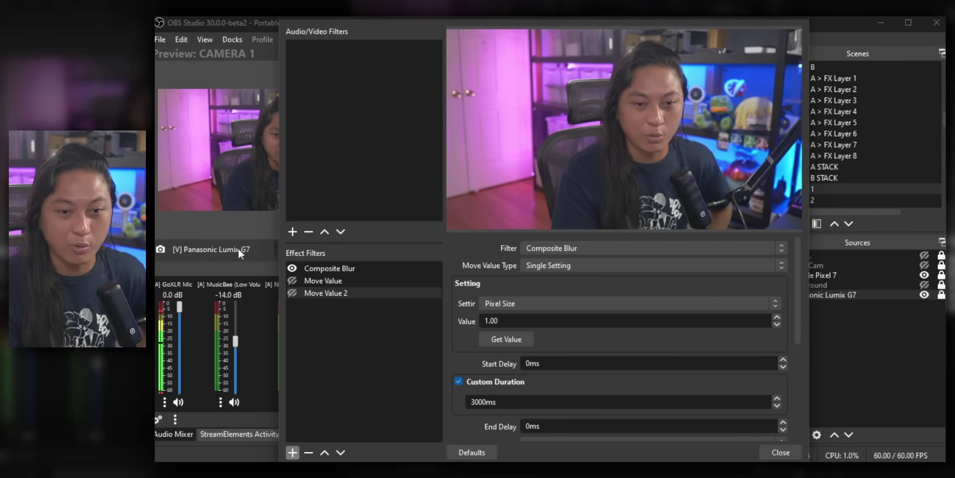
Chain Move Value 2 as Move Value's next move and set the custom duration to 200ms
click(344, 281)
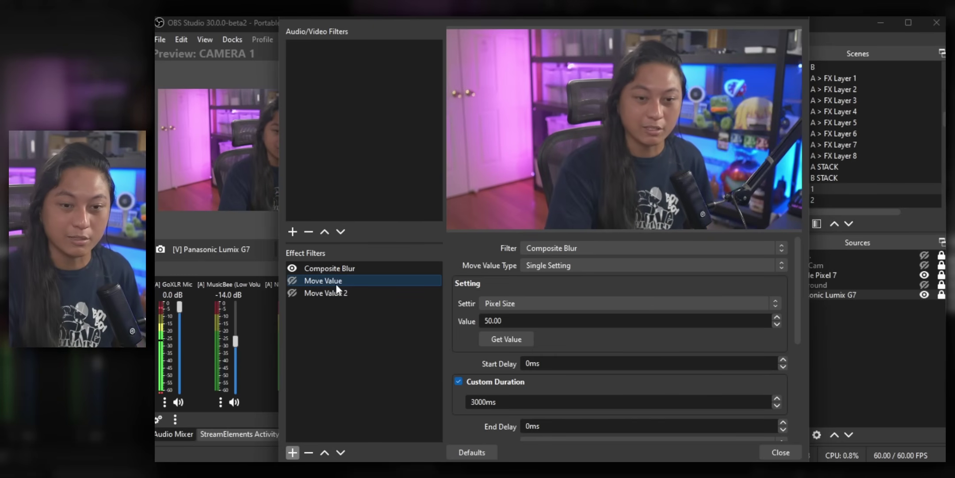
click(325, 292)
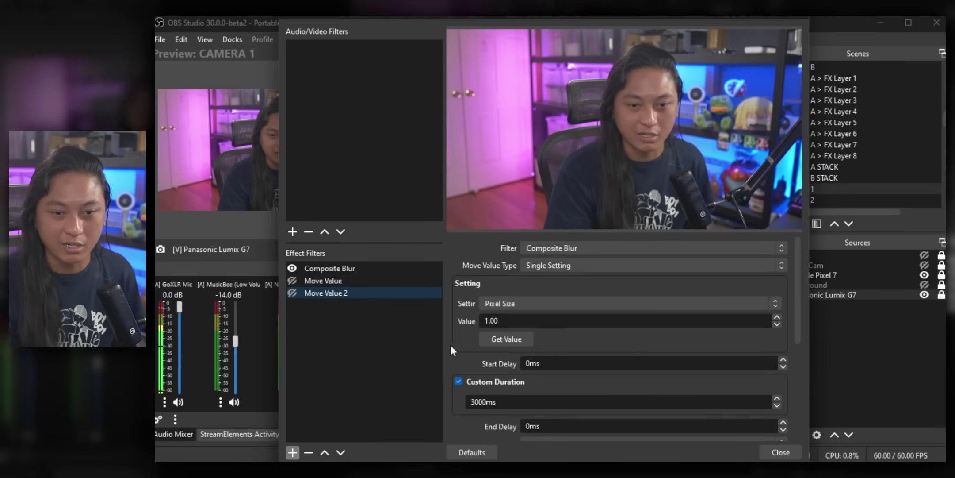
scroll(451, 338, down, 5)
click(333, 279)
scroll(455, 331, down, 5)
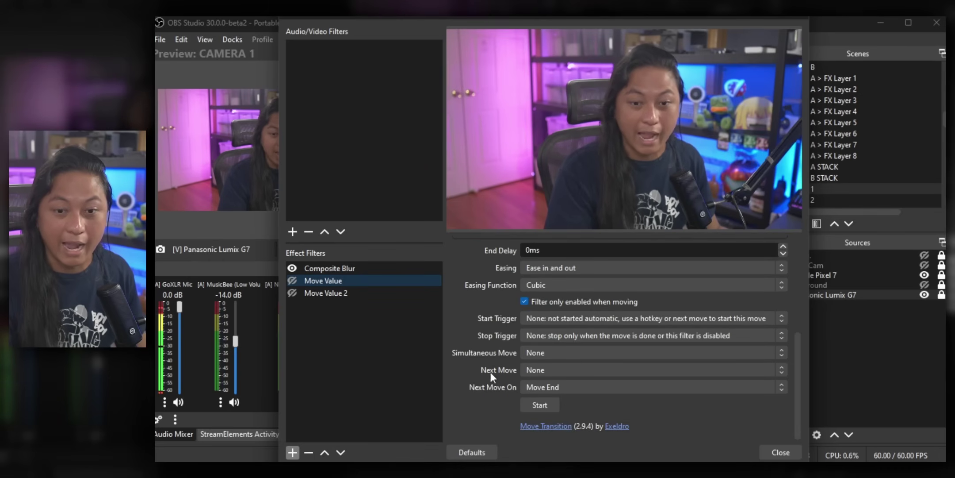
click(545, 370)
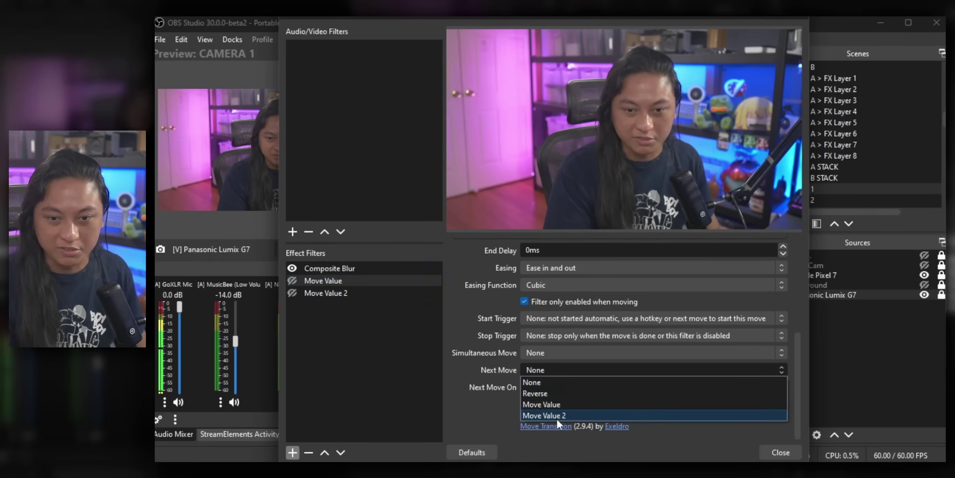
click(587, 416)
scroll(460, 342, up, 5)
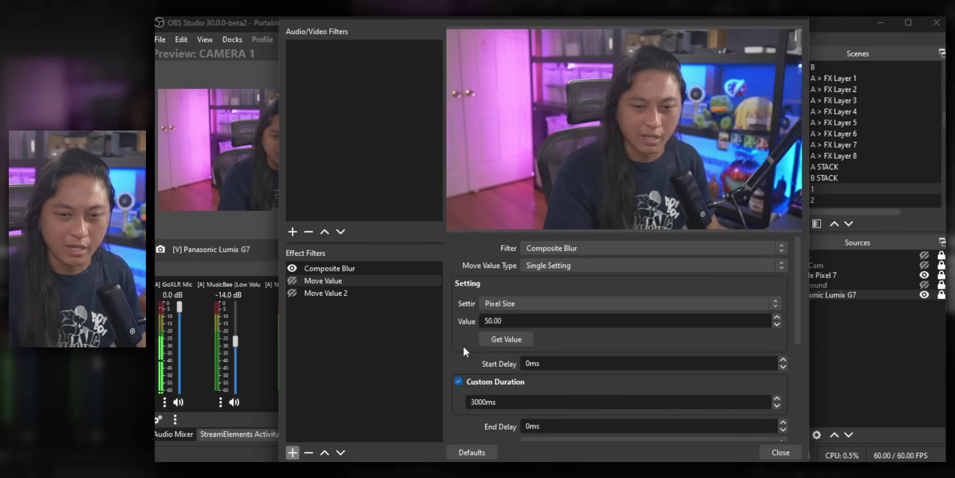
click(504, 402)
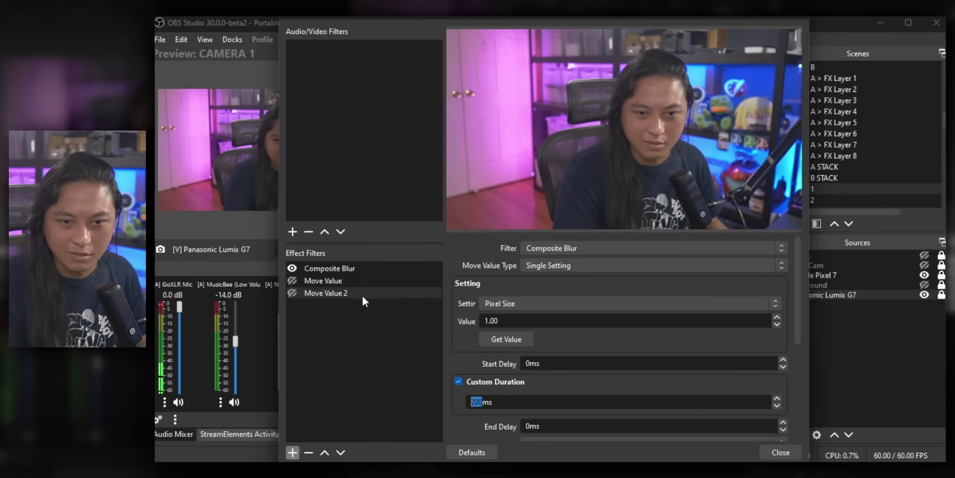
click(359, 281)
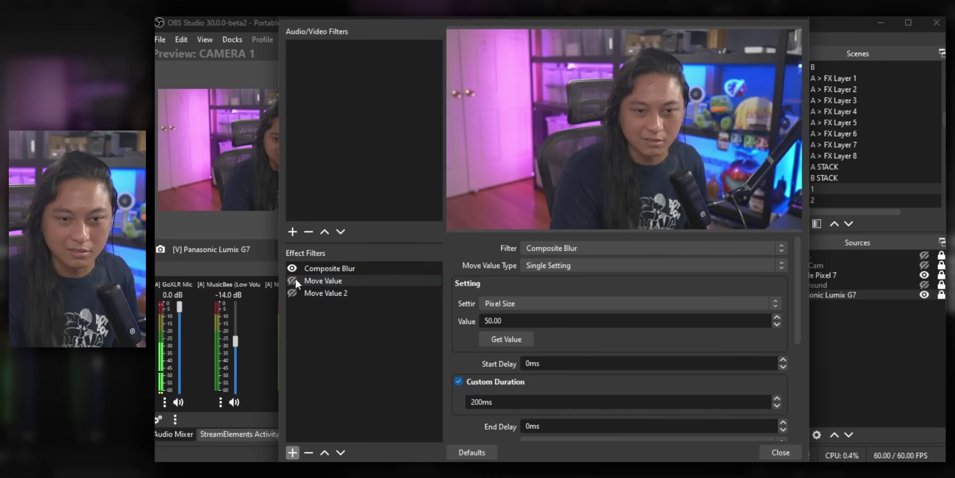